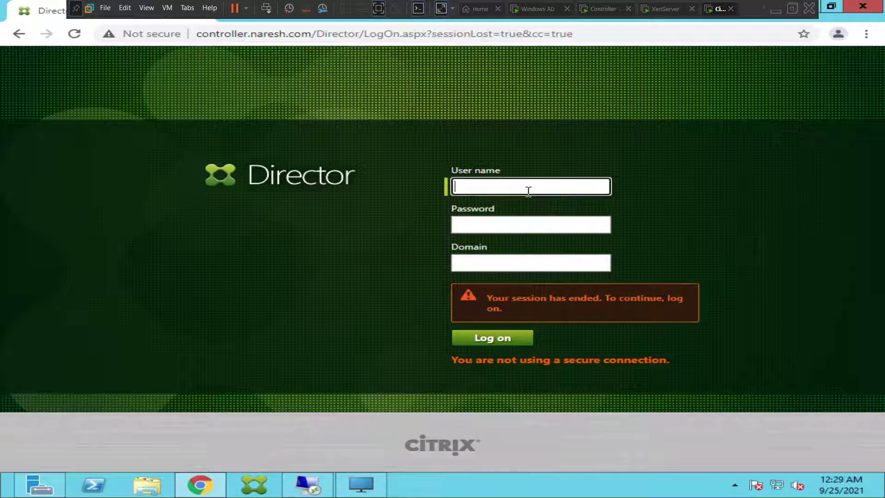
# Log back on with the administrator user name, its password and the domain.
pyautogui.write('administrator')
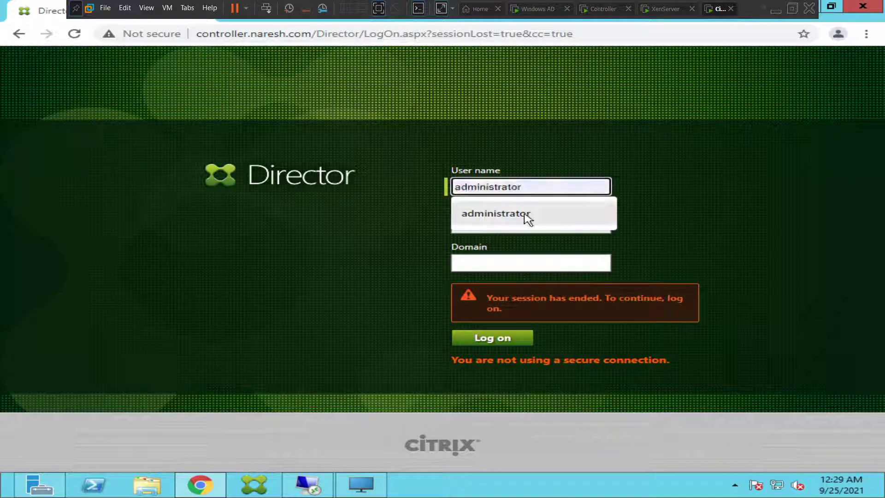
pyautogui.click(528, 218)
pyautogui.click(493, 226)
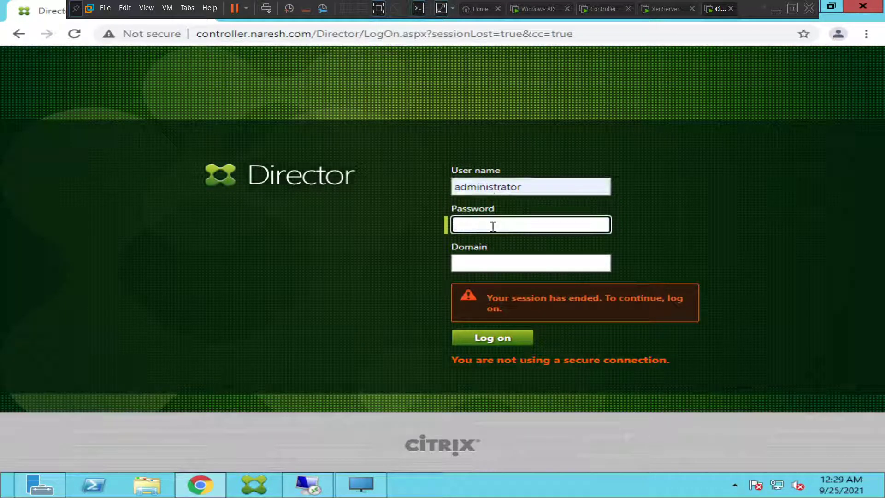
pyautogui.write('******')
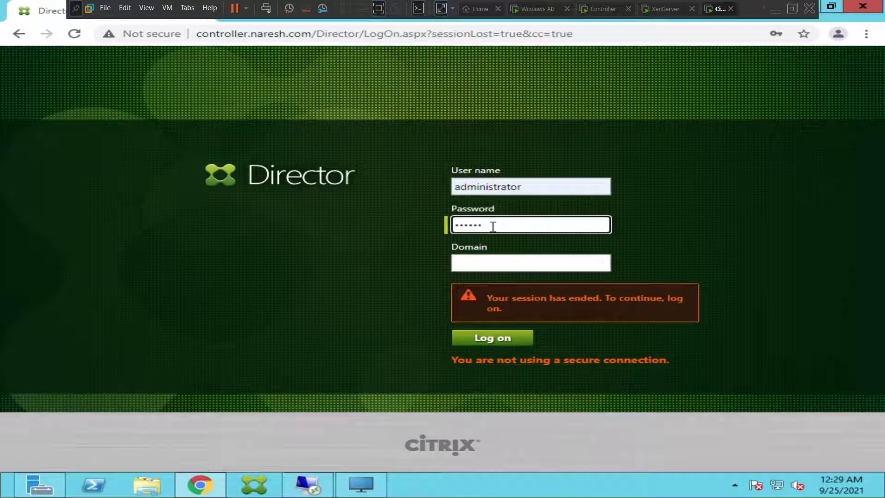
pyautogui.write('*****')
pyautogui.press('Tab')
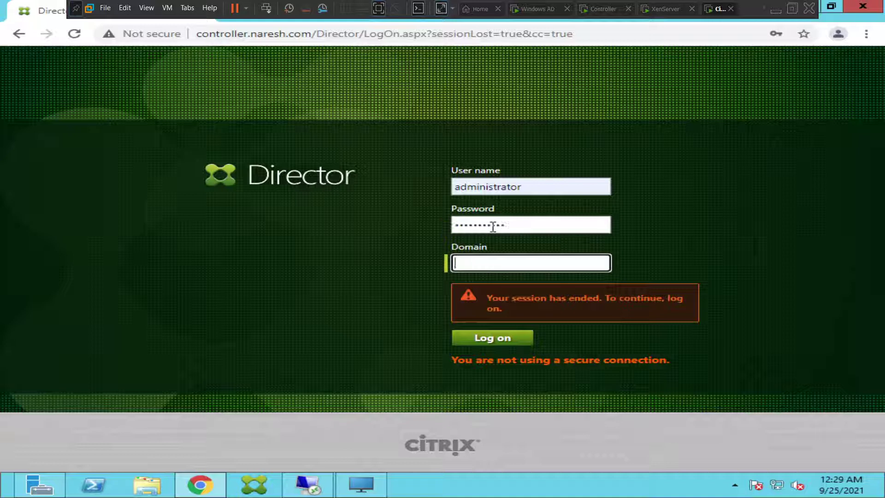
pyautogui.write('nares')
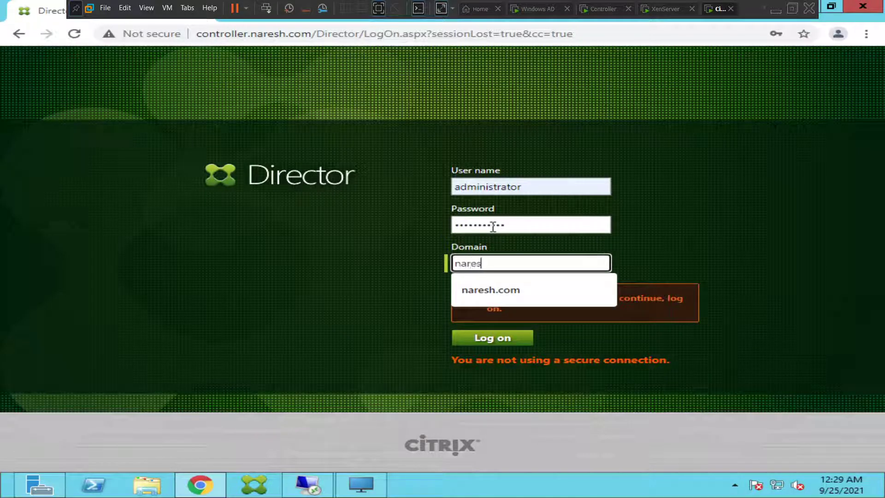
pyautogui.write('h.com')
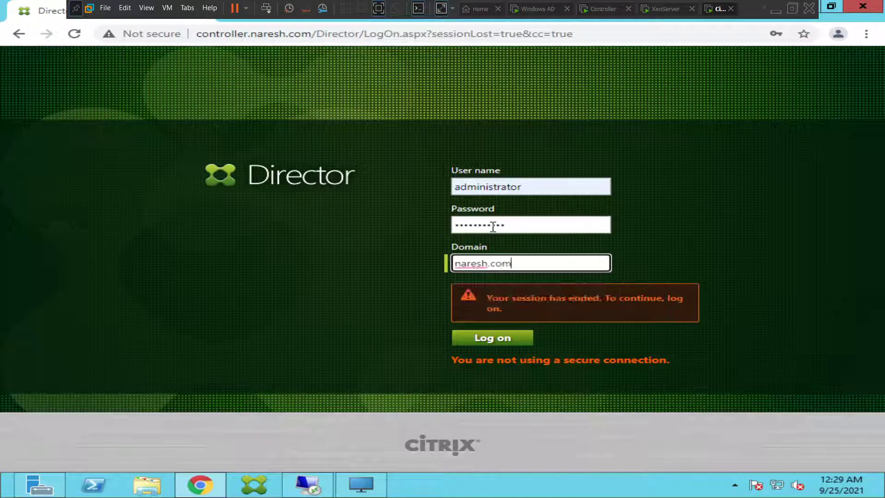
pyautogui.click(678, 195)
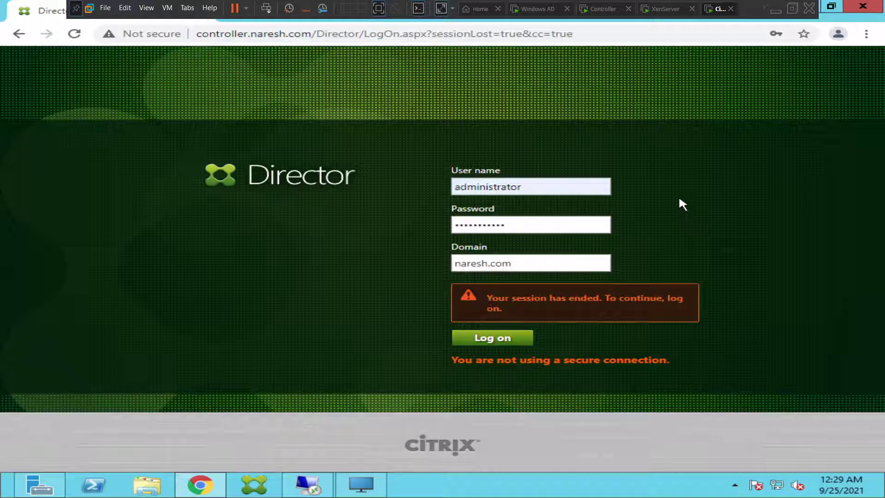
pyautogui.click(497, 340)
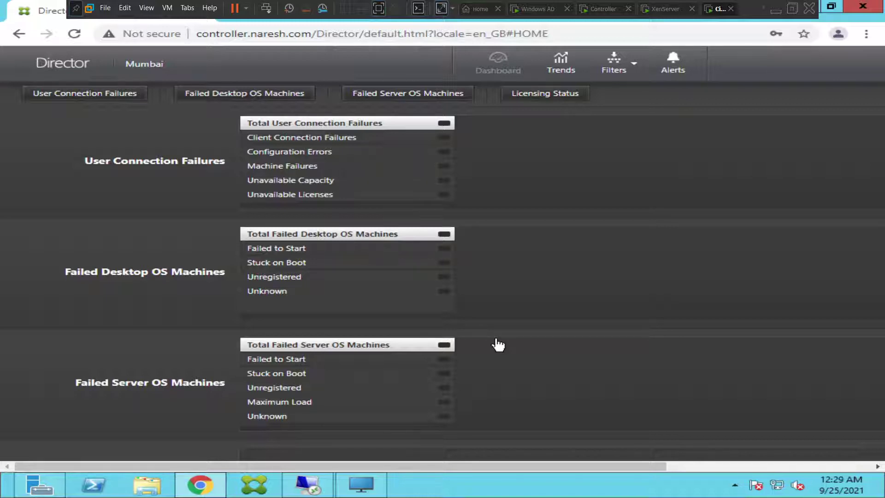
# Open the Client Connection Failures details, showing 2 failures for Finance windows OS.
pyautogui.click(739, 466)
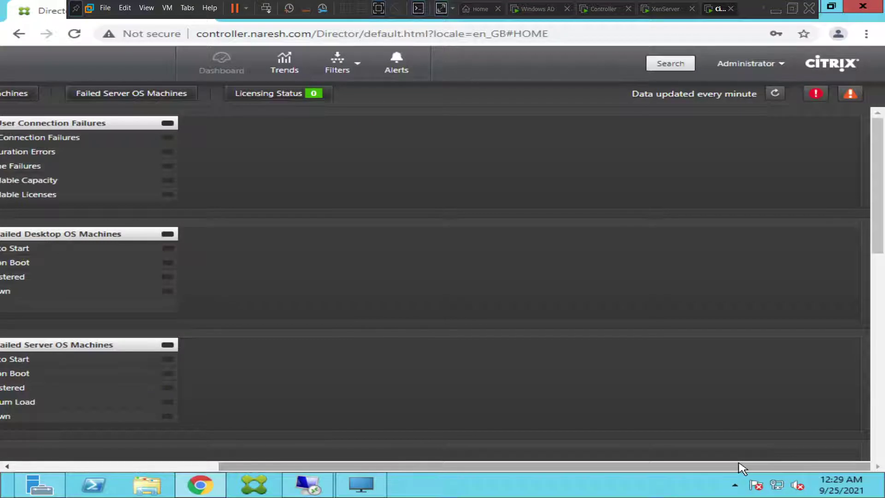
pyautogui.click(137, 466)
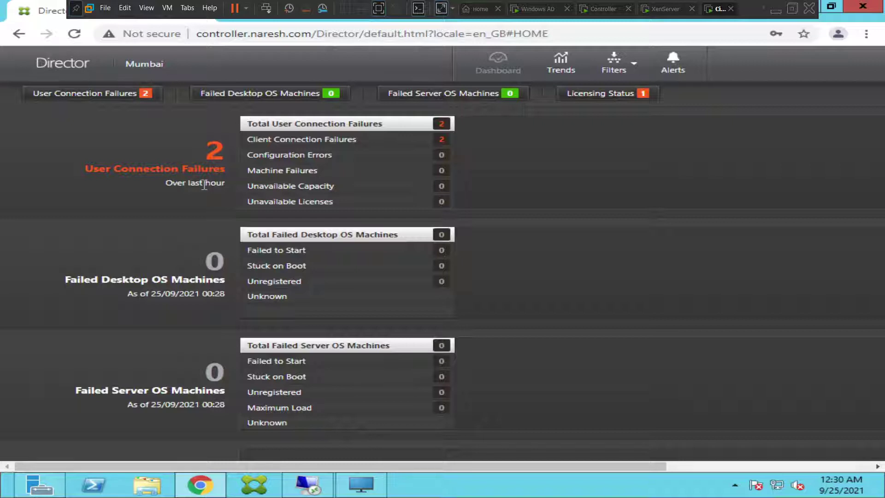
pyautogui.click(302, 146)
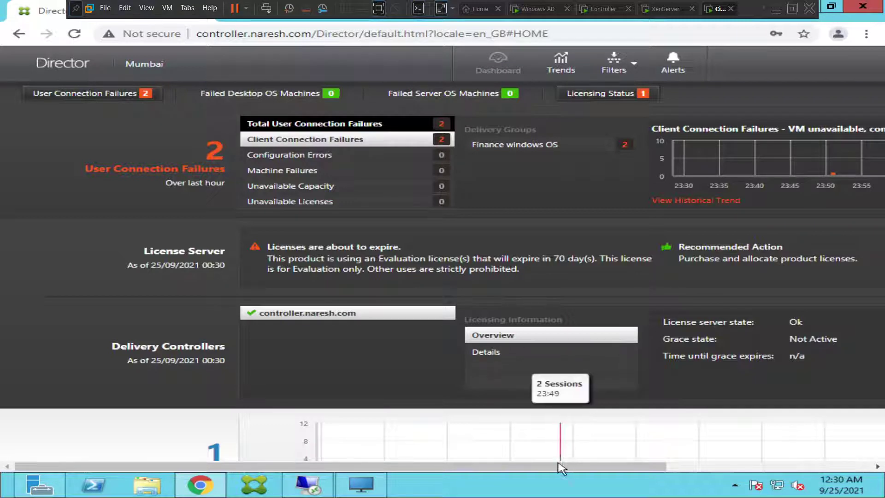
pyautogui.moveTo(559, 463); pyautogui.dragTo(797, 467)
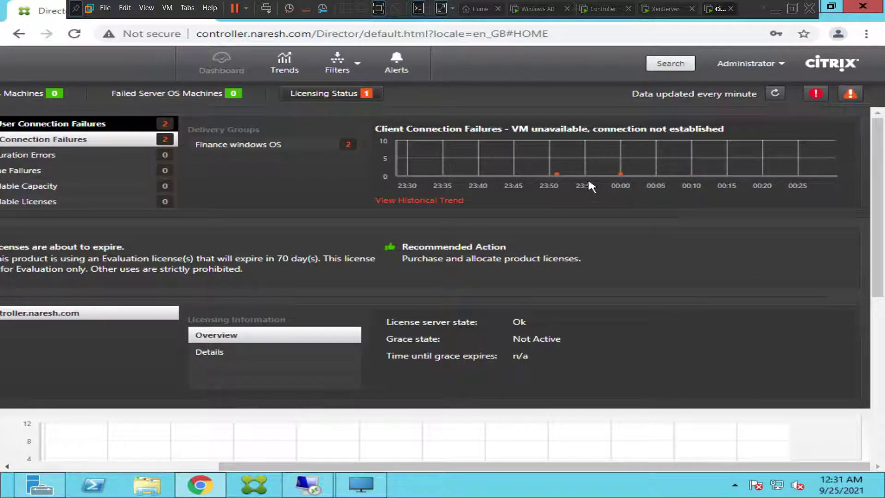
pyautogui.moveTo(557, 172)
pyautogui.moveTo(842, 488)
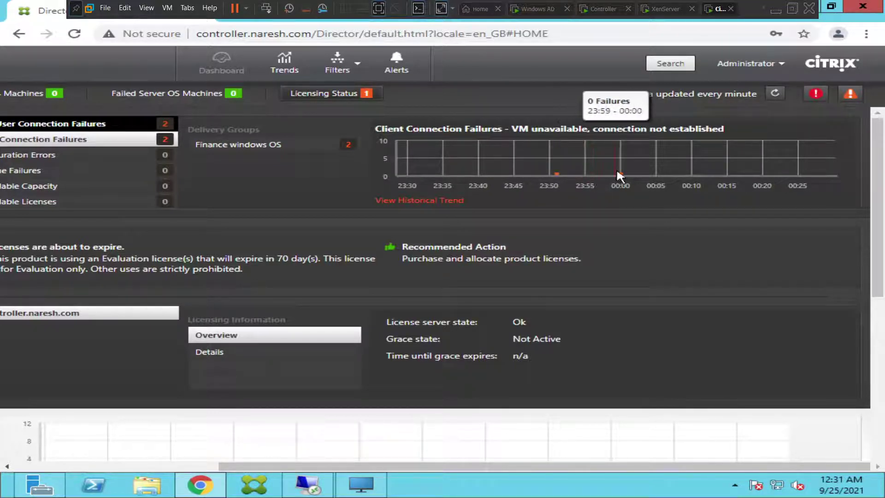
pyautogui.moveTo(620, 174)
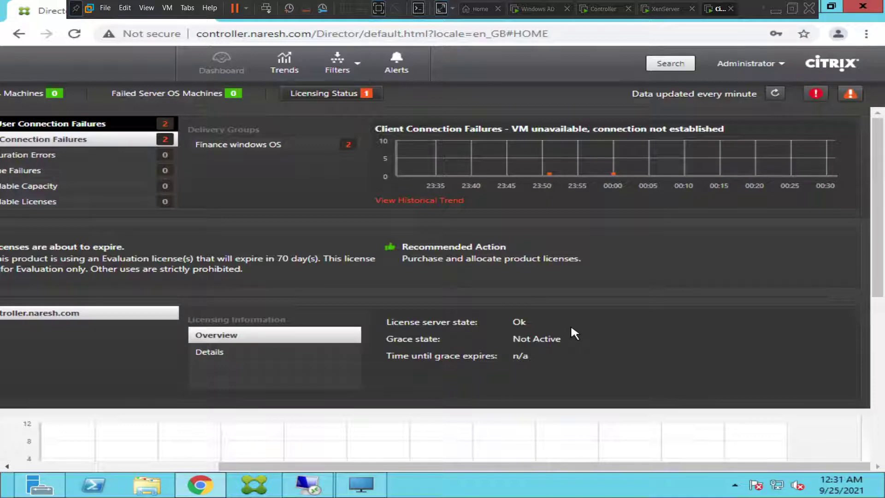
# Scroll the dashboard down to show the sessions and average logon duration charts.
pyautogui.click(95, 466)
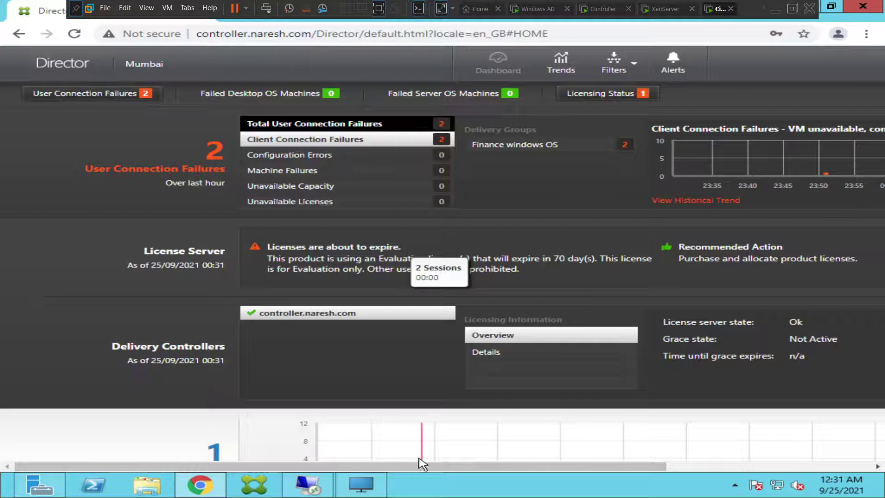
pyautogui.moveTo(465, 467); pyautogui.dragTo(710, 452)
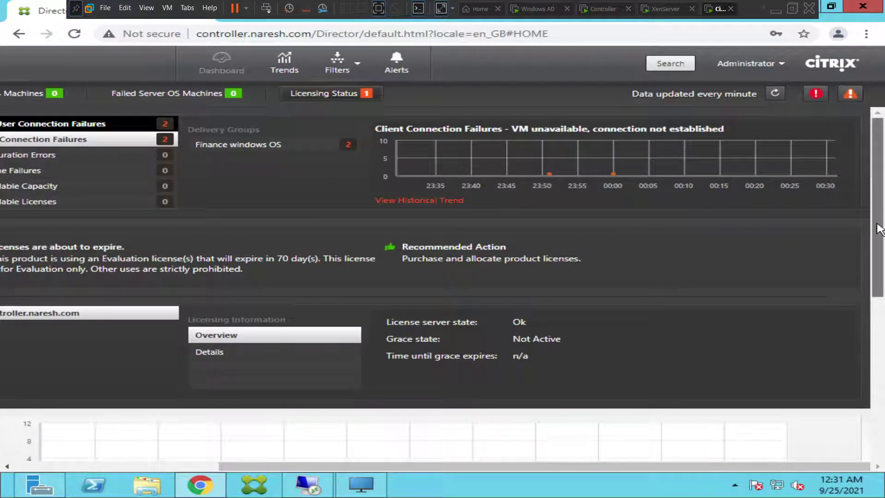
pyautogui.moveTo(881, 221); pyautogui.dragTo(882, 333)
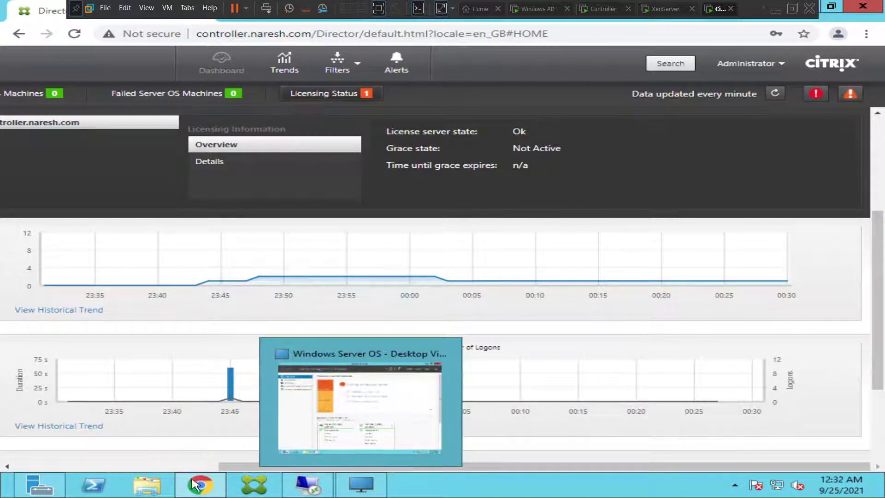
pyautogui.moveTo(226, 473)
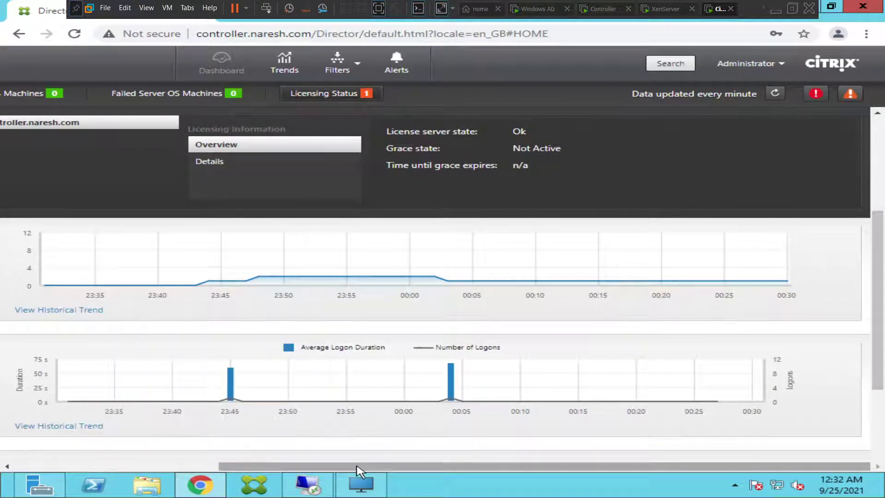
pyautogui.moveTo(350, 470); pyautogui.dragTo(320, 471)
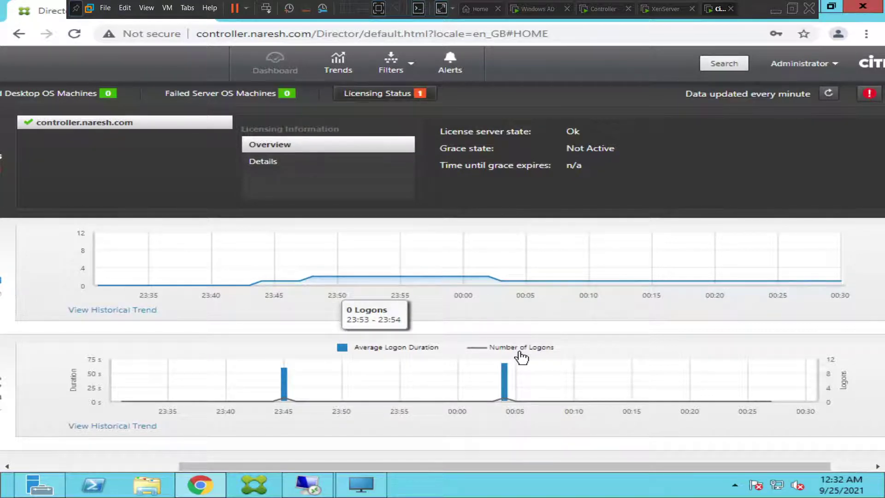
pyautogui.moveTo(286, 378)
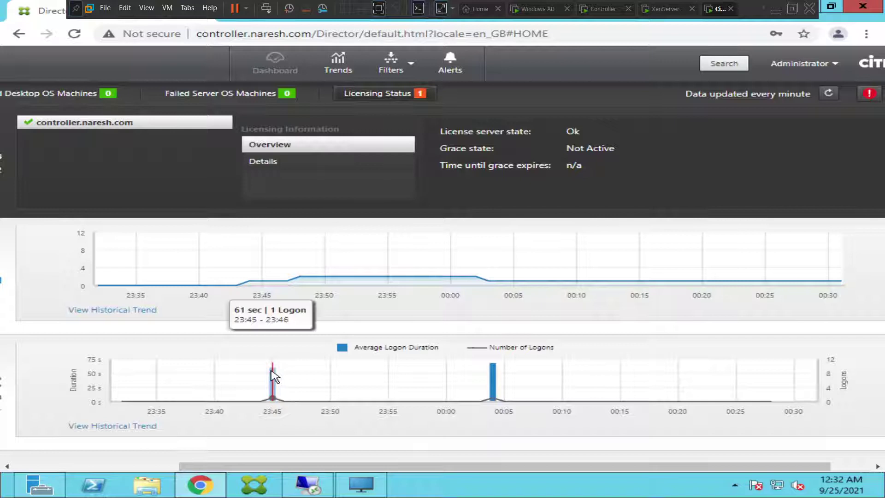
pyautogui.moveTo(495, 369)
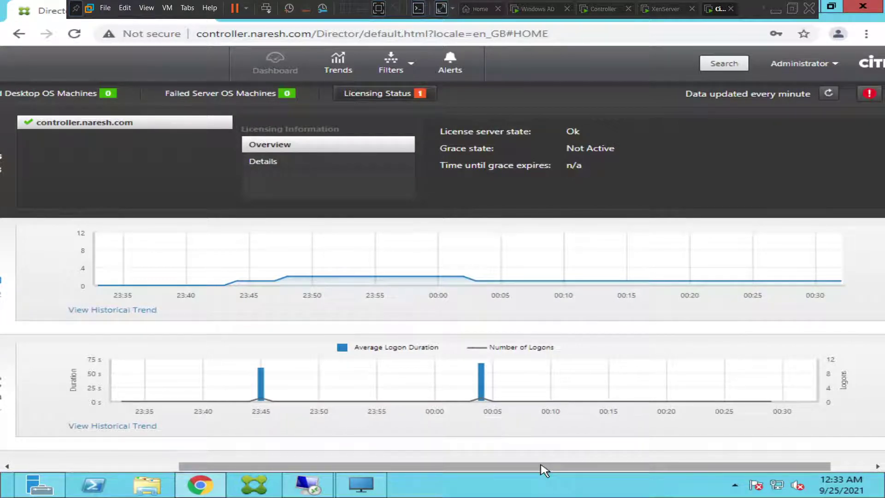
# Open the Sessions trend and read concurrent sessions over the last 2 hours, peaking at 2.
pyautogui.click(144, 312)
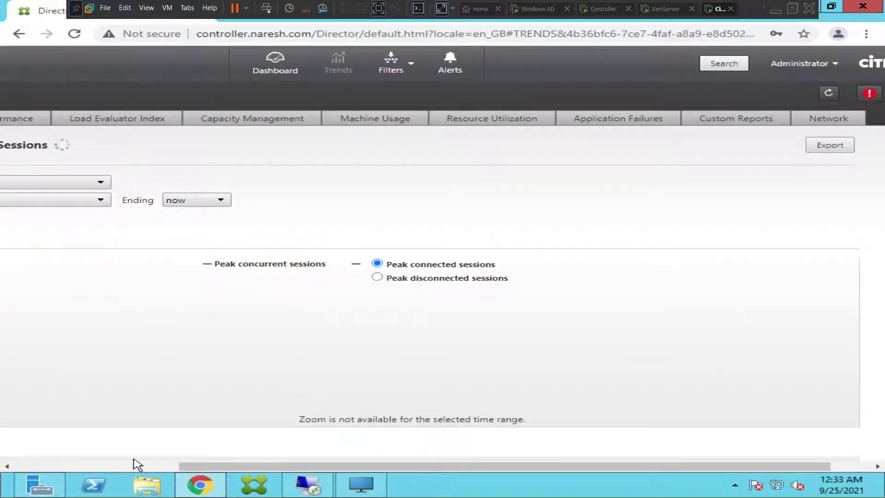
pyautogui.click(114, 466)
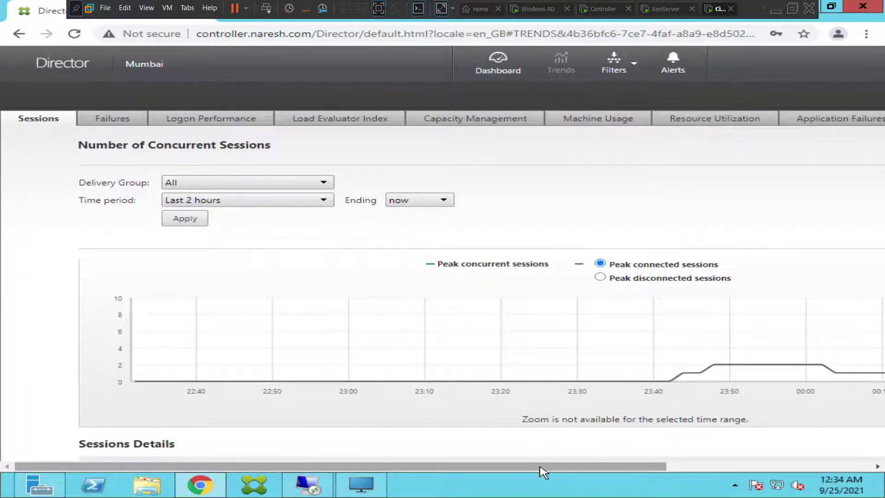
pyautogui.moveTo(540, 468); pyautogui.dragTo(639, 470)
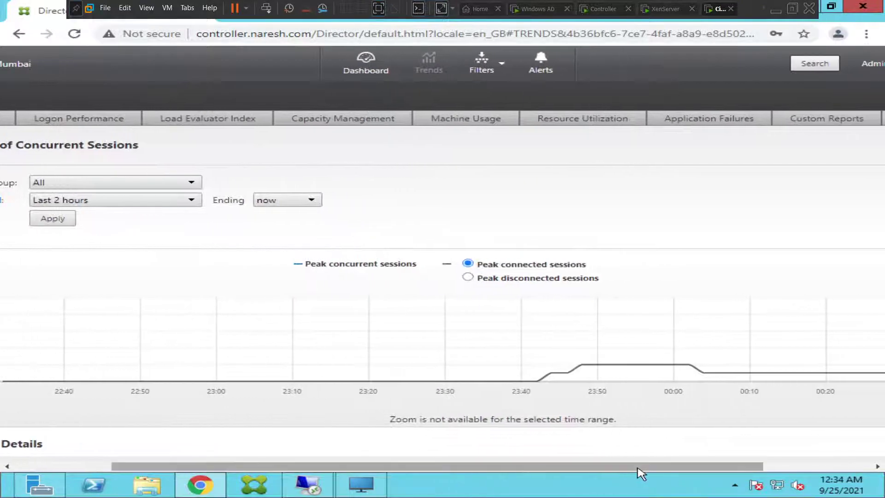
pyautogui.moveTo(553, 384)
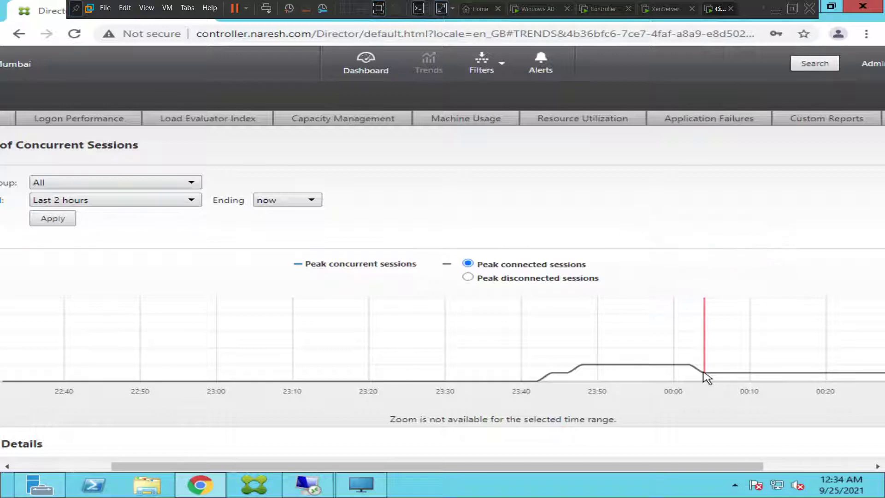
pyautogui.click(100, 466)
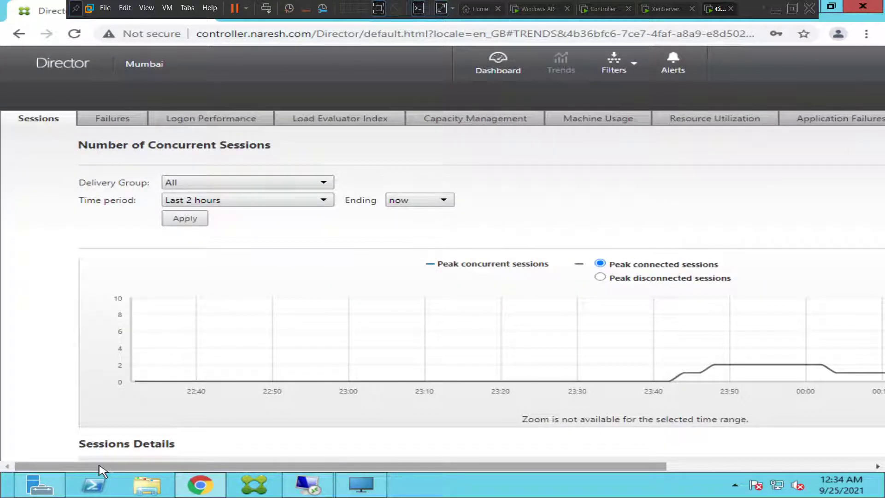
pyautogui.moveTo(791, 390)
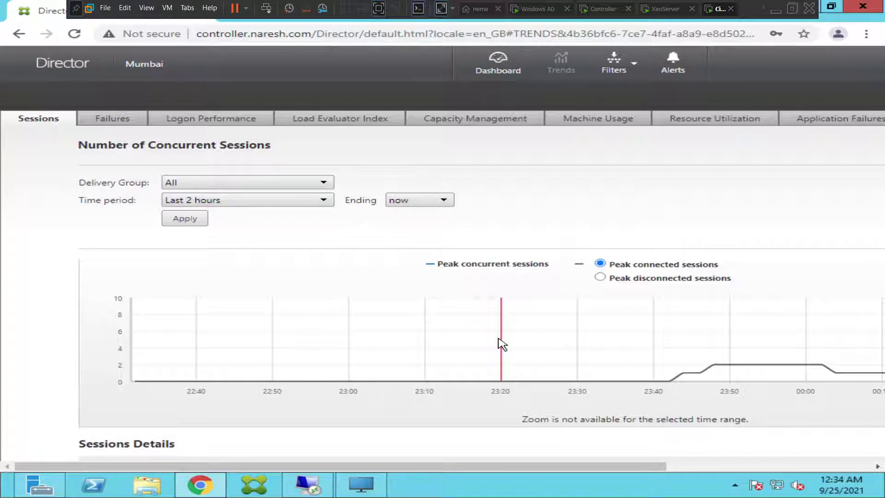
# Open the Failures trend and read one failed connection each near 23:50 and 00:00.
pyautogui.click(124, 129)
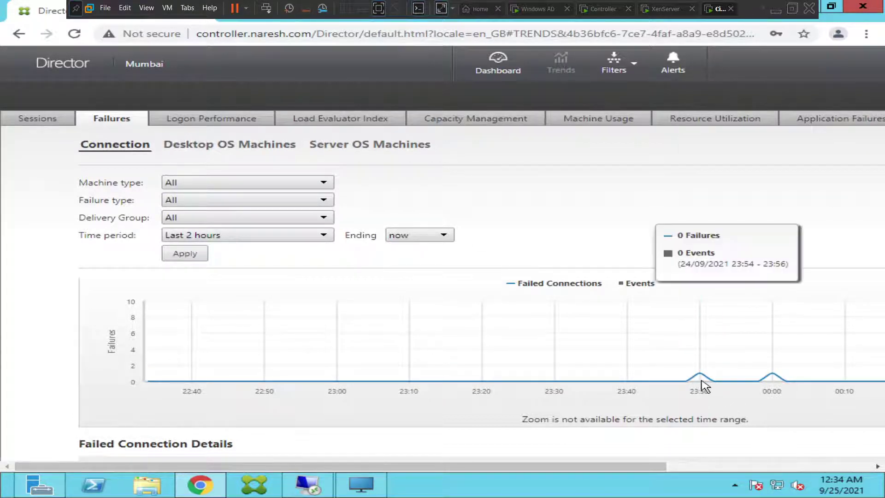
pyautogui.moveTo(701, 382)
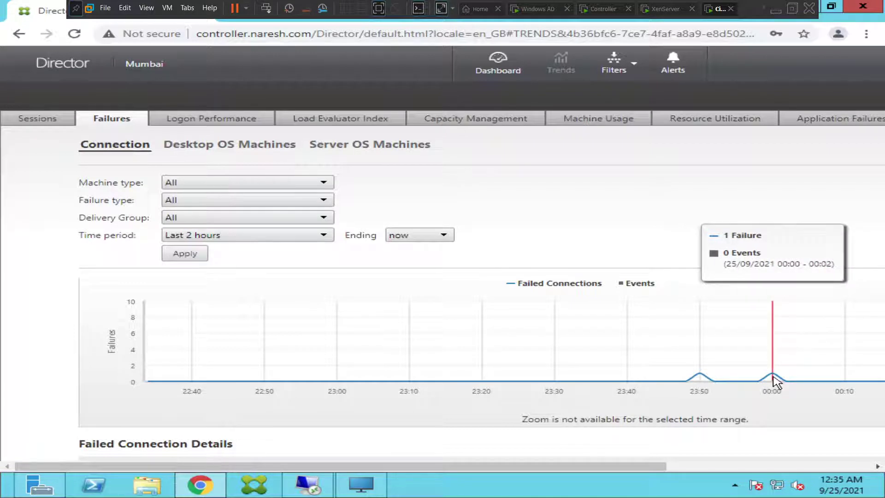
pyautogui.moveTo(600, 470); pyautogui.dragTo(358, 444)
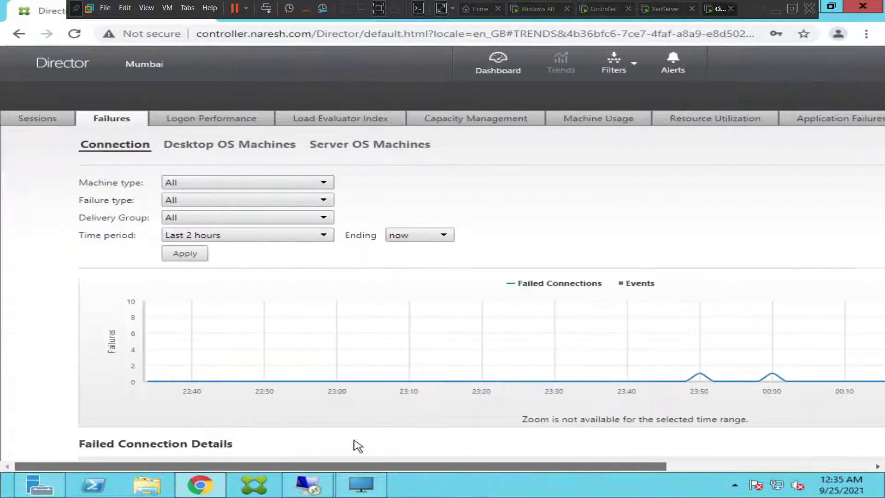
# Open the Logon Performance trend and read the 61 s average logon at 23:44–23:46.
pyautogui.click(191, 121)
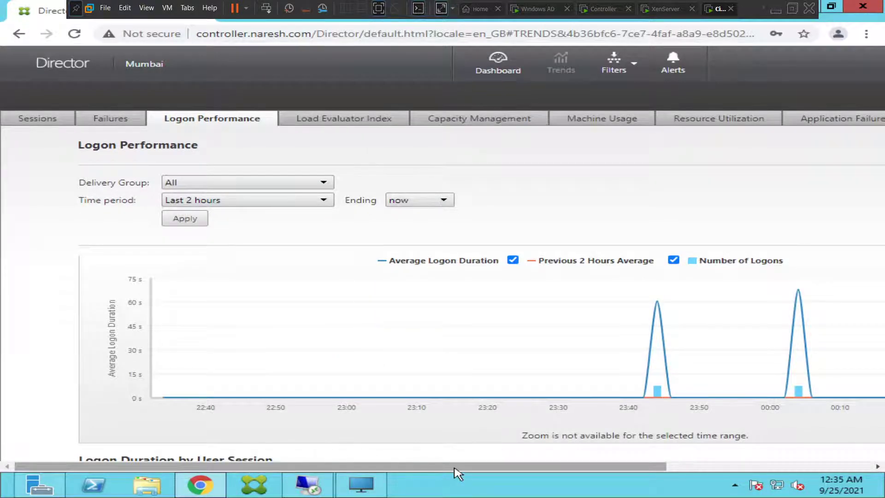
pyautogui.moveTo(455, 468); pyautogui.dragTo(560, 468)
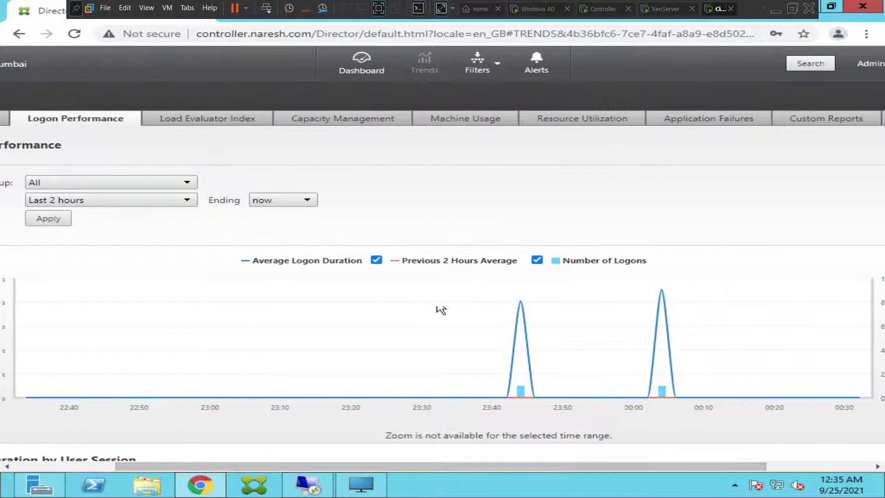
pyautogui.moveTo(525, 308)
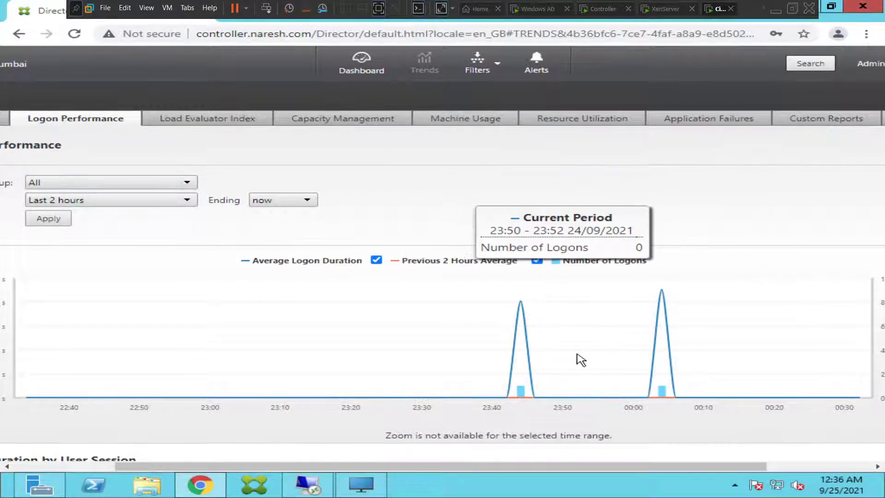
pyautogui.moveTo(669, 324)
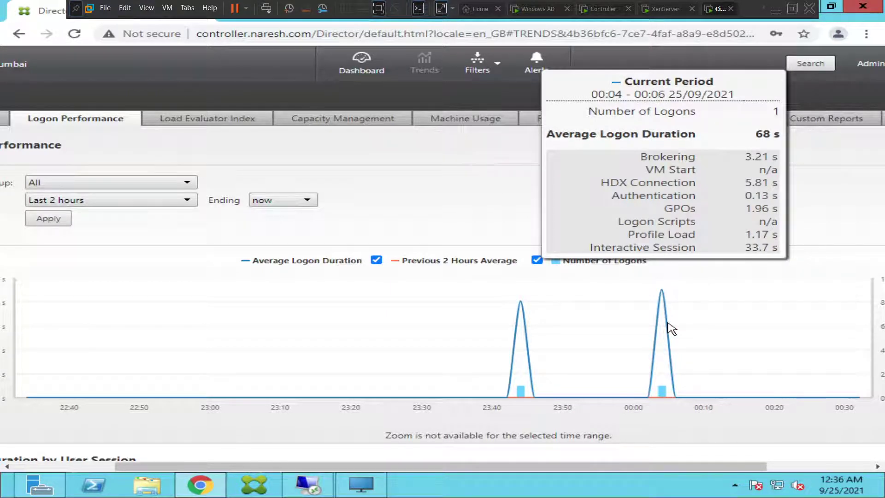
pyautogui.moveTo(663, 300)
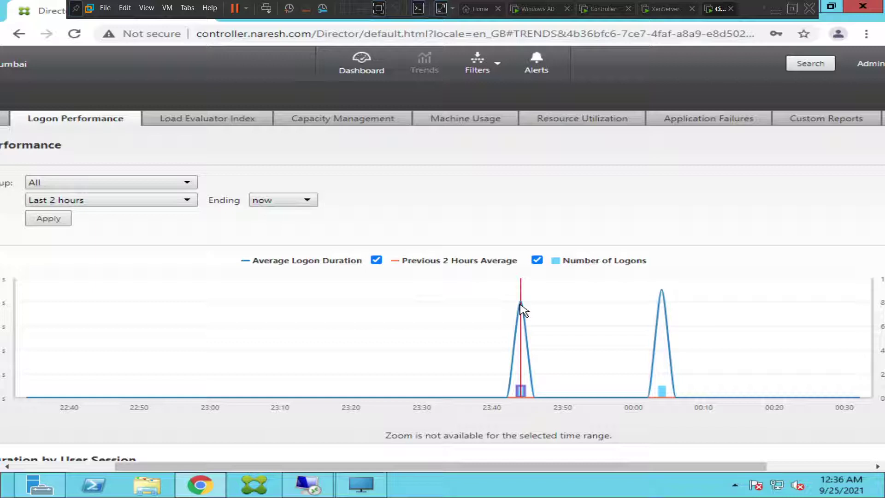
# Chart the Load Evaluator Index for delivery group Finance windows OS over the last 24 hours.
pyautogui.click(211, 125)
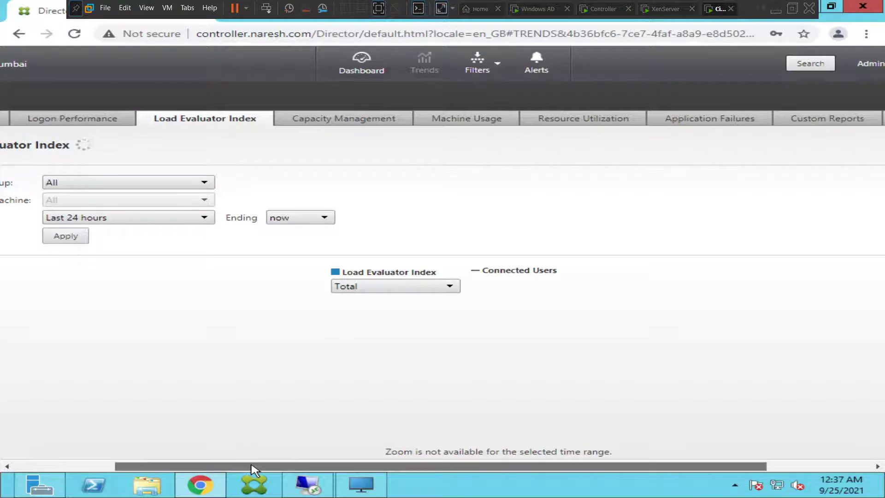
pyautogui.moveTo(253, 464); pyautogui.dragTo(171, 463)
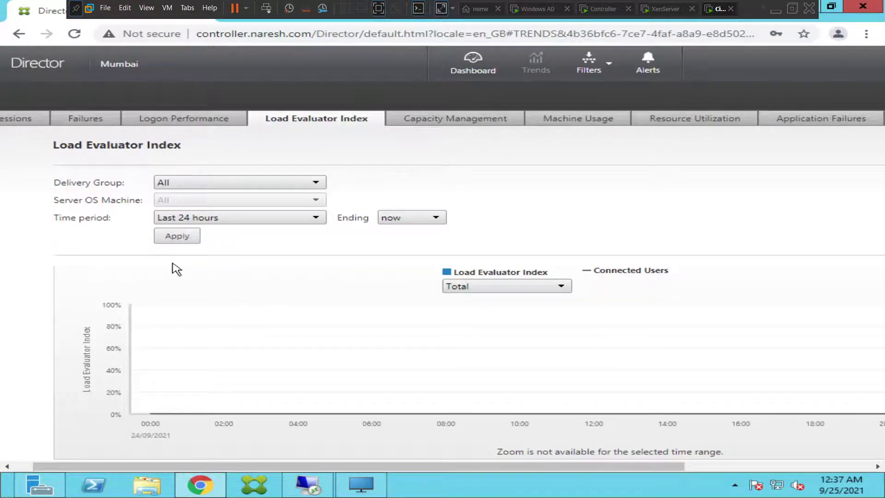
pyautogui.click(213, 185)
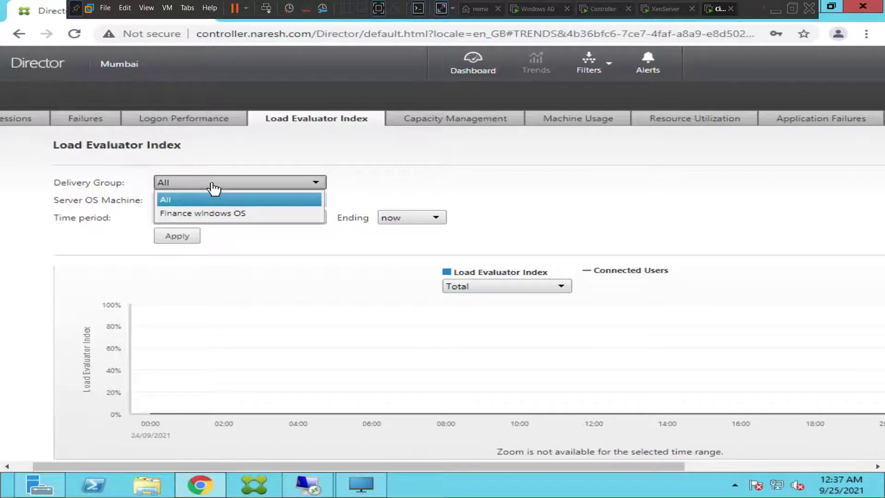
pyautogui.click(214, 214)
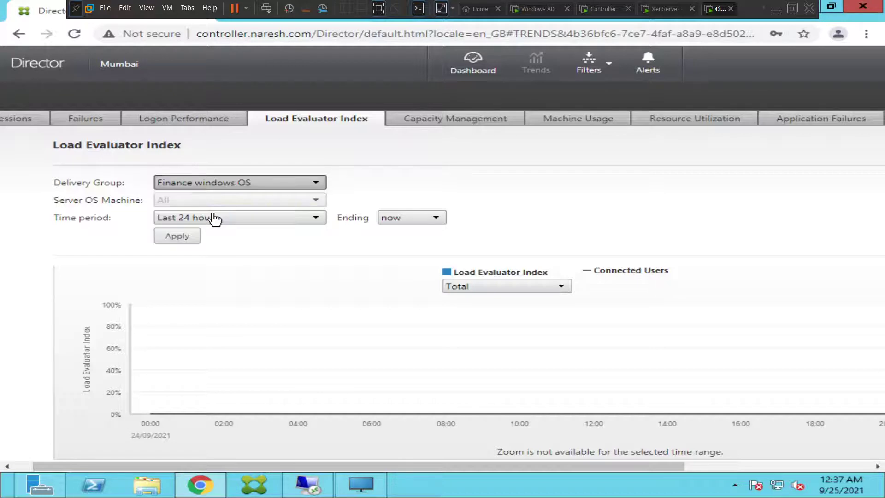
pyautogui.click(193, 240)
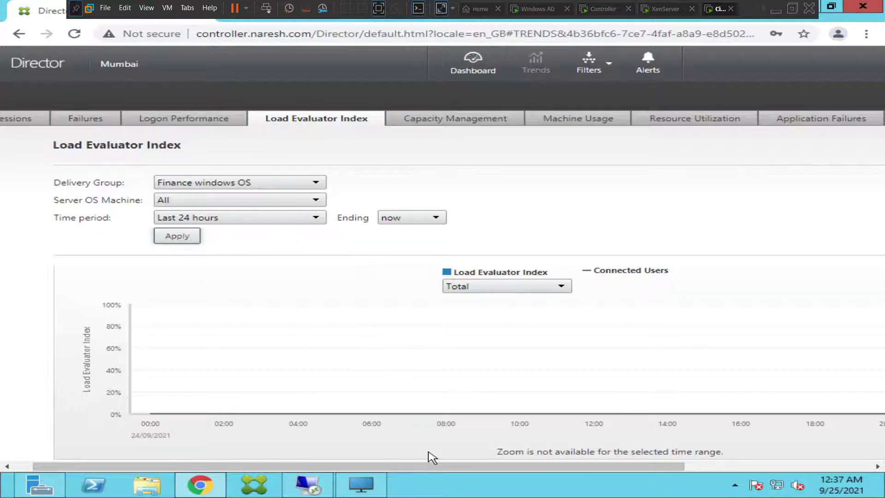
pyautogui.moveTo(504, 466); pyautogui.dragTo(440, 473)
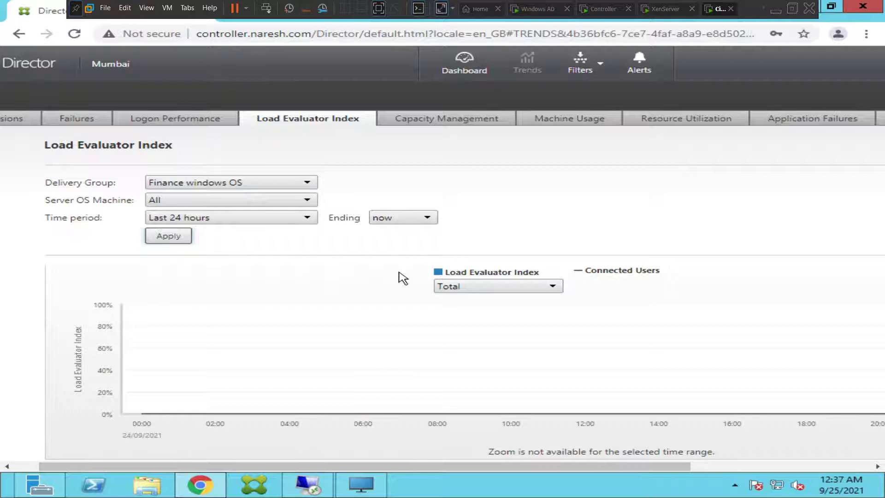
# Chart Capacity Management application usage for Last month and read peaks near 17 September 2021.
pyautogui.click(445, 121)
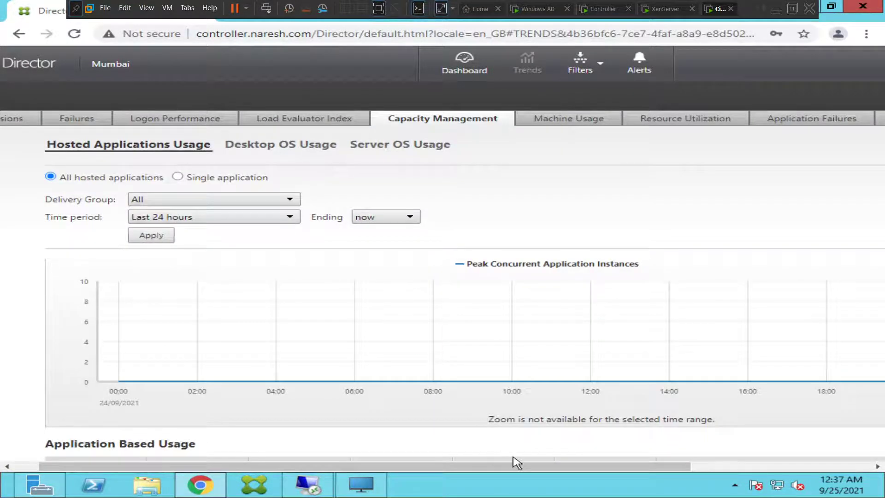
pyautogui.moveTo(521, 467); pyautogui.dragTo(372, 467)
pyautogui.click(279, 218)
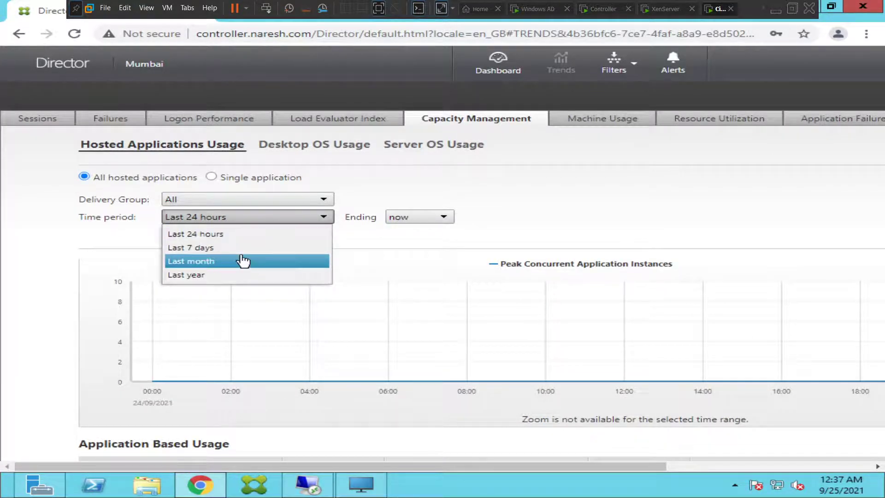
pyautogui.click(243, 261)
pyautogui.click(189, 235)
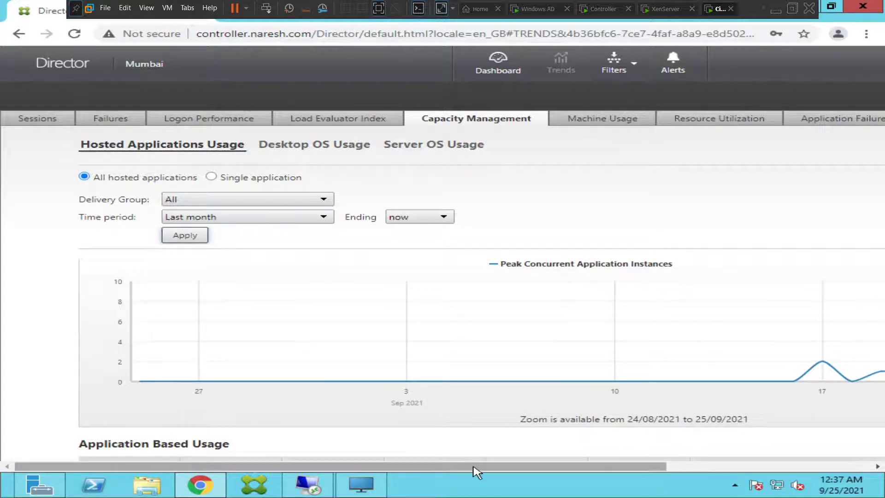
pyautogui.moveTo(477, 471); pyautogui.dragTo(568, 474)
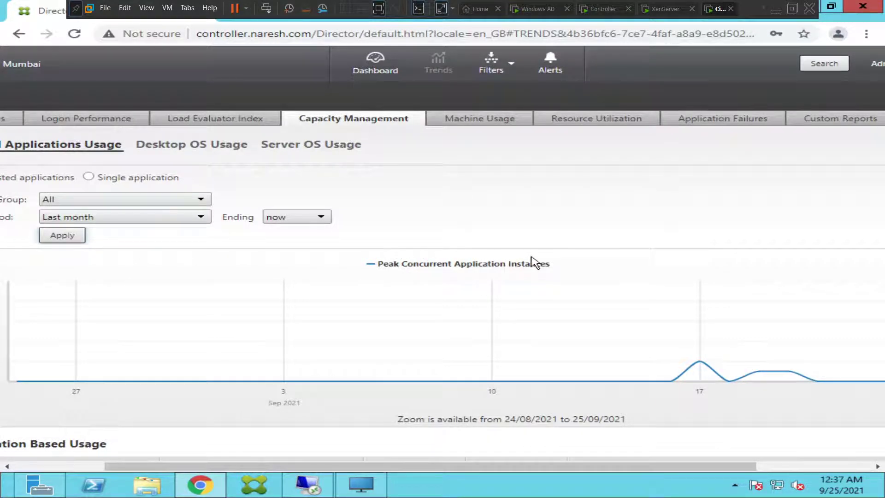
pyautogui.moveTo(704, 372)
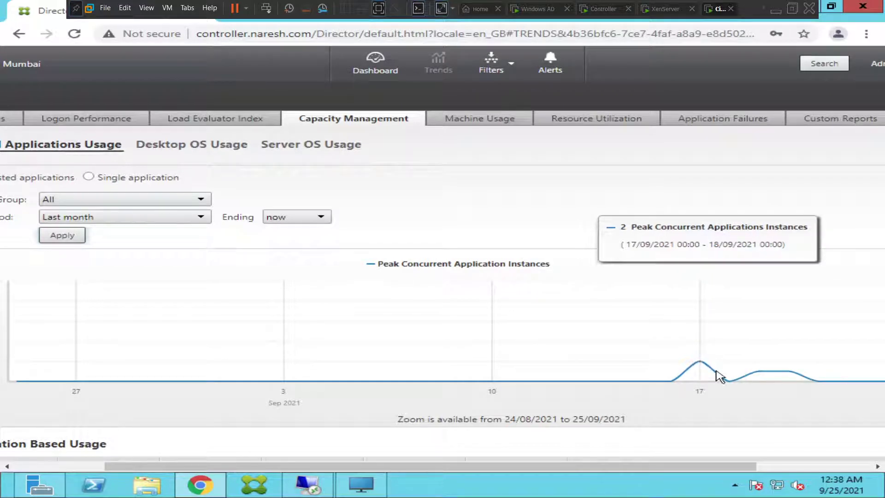
pyautogui.moveTo(759, 375)
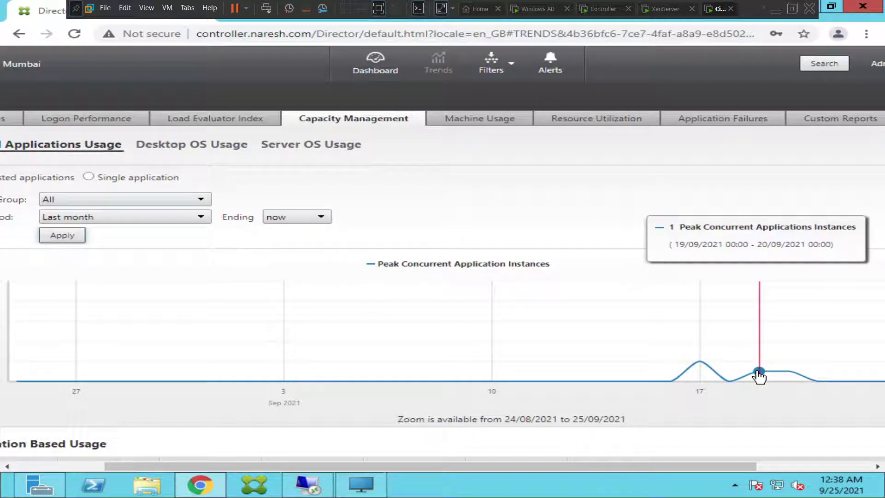
pyautogui.moveTo(789, 375)
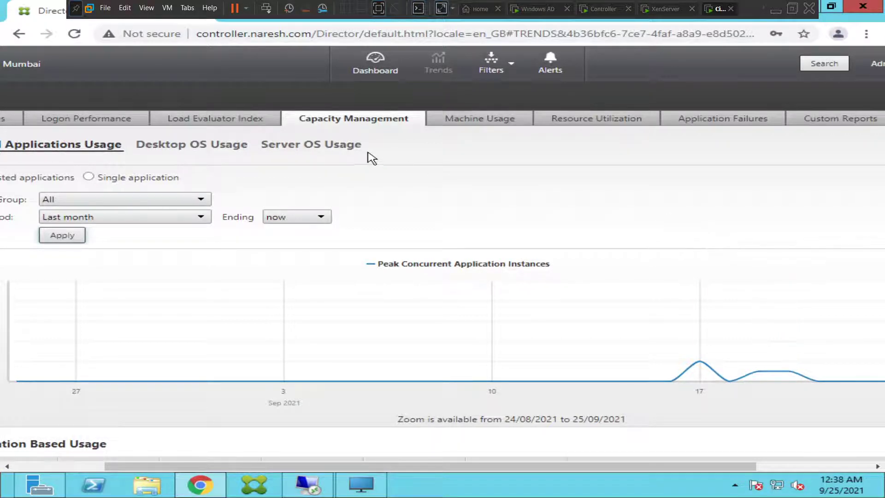
# View the Machine Usage and Resource Utilization trends, then search Machine for VDI03.
pyautogui.click(463, 124)
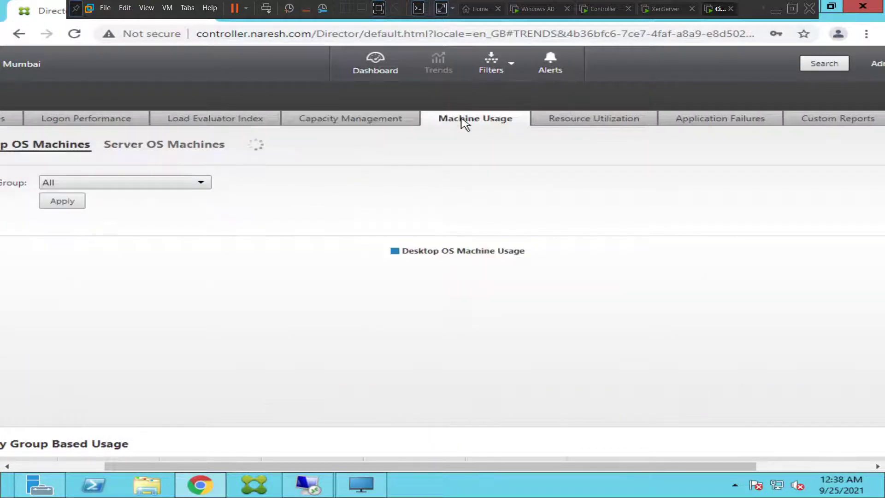
pyautogui.click(559, 123)
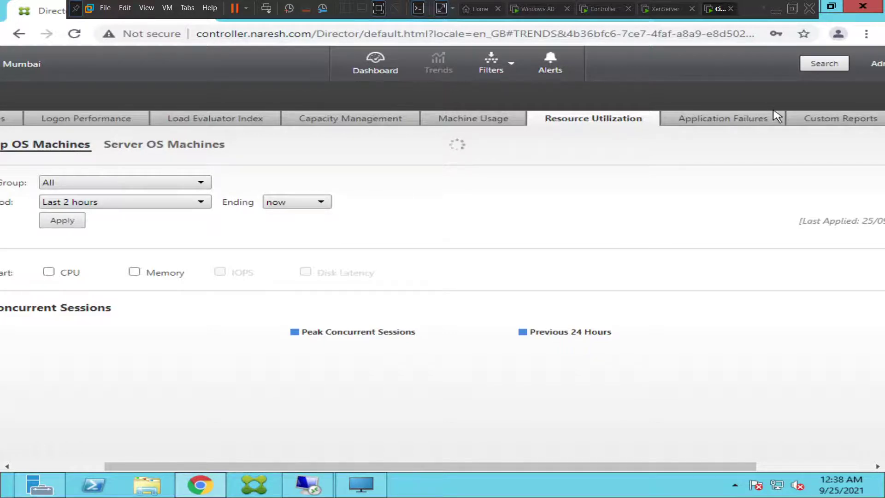
pyautogui.click(835, 68)
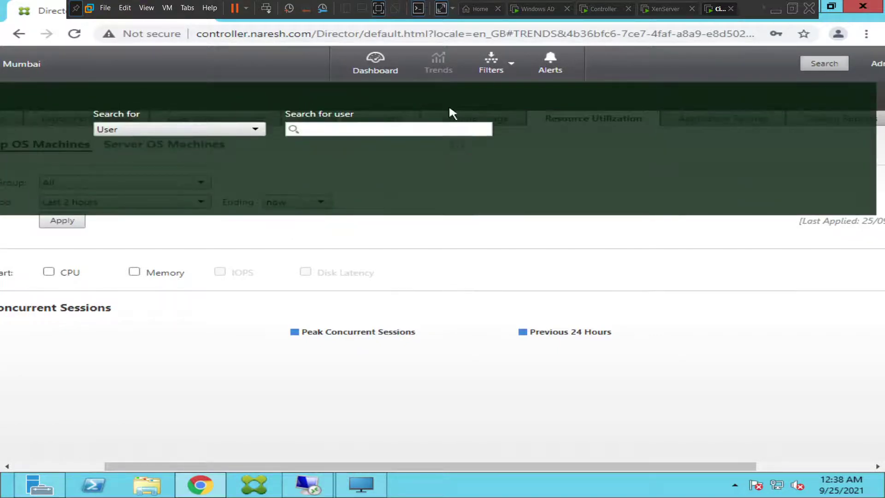
pyautogui.click(248, 130)
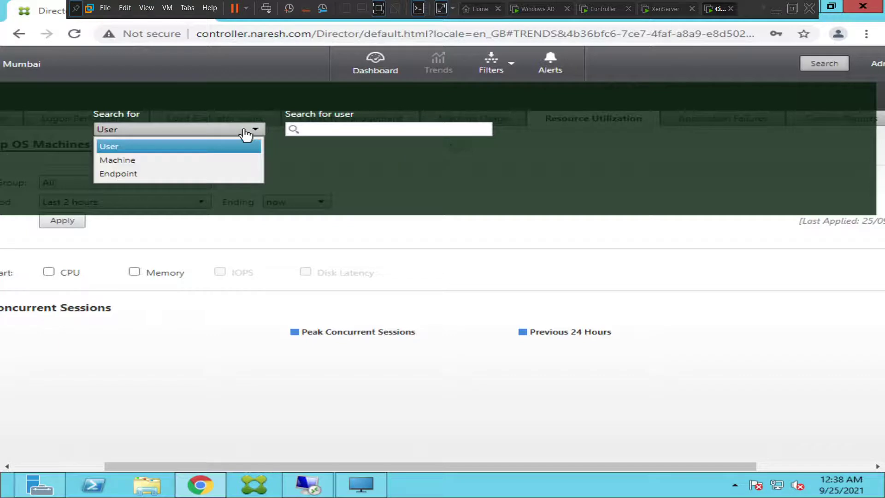
pyautogui.click(190, 160)
pyautogui.click(390, 130)
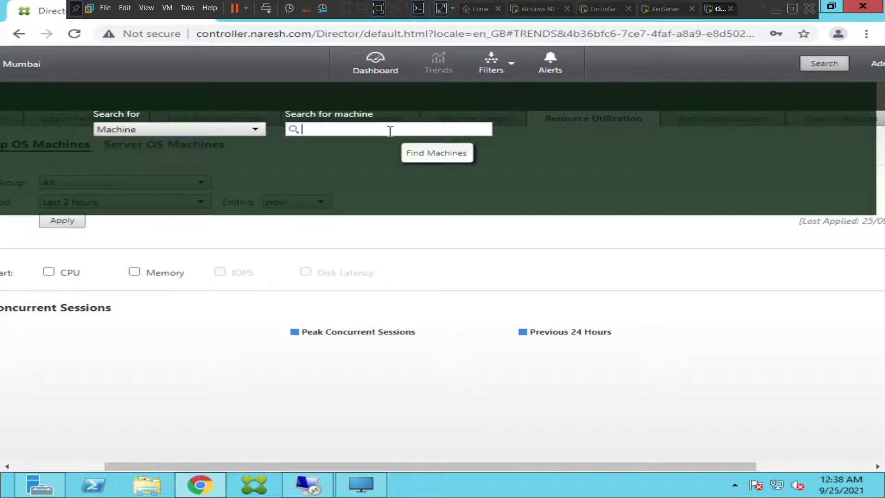
pyautogui.write('VDI')
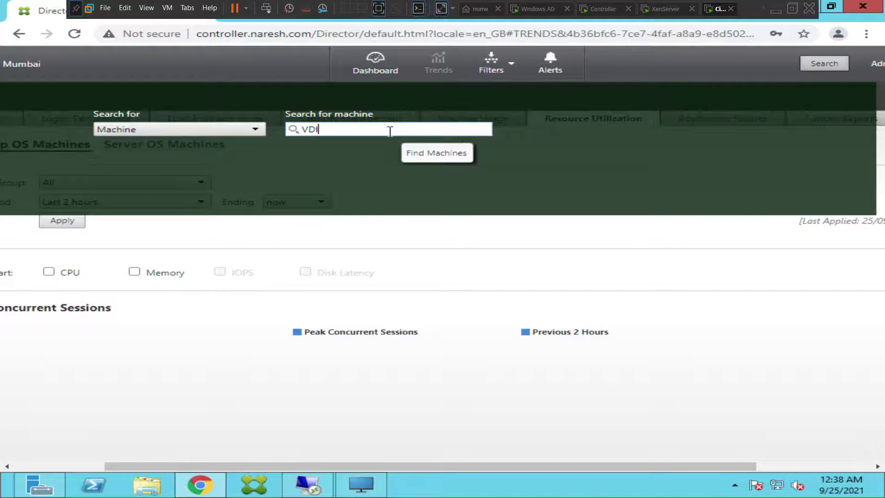
pyautogui.write('03')
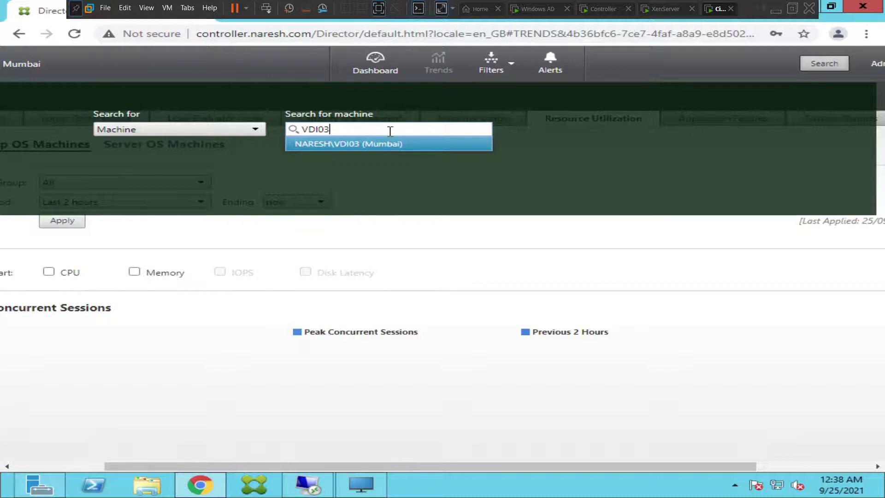
# Open VDI03 (Mumbai) from the suggestions and scroll its Machine Details page into view.
pyautogui.click(374, 154)
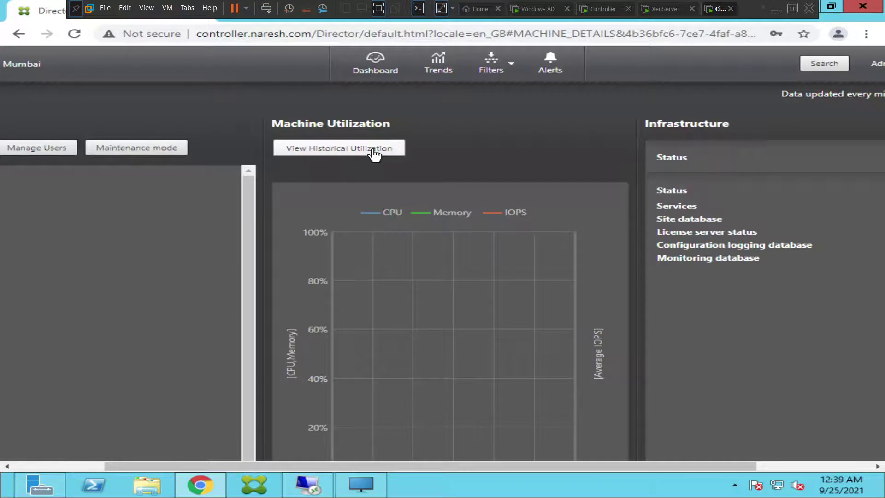
pyautogui.click(62, 467)
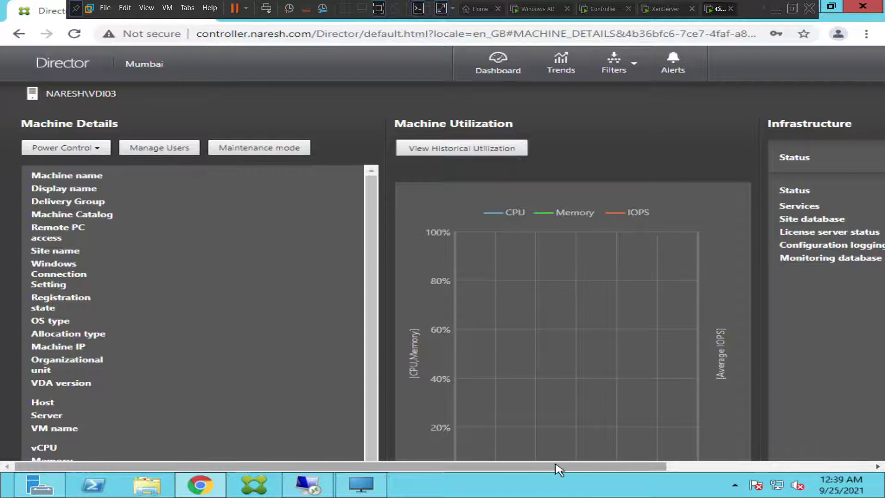
pyautogui.moveTo(559, 468); pyautogui.dragTo(763, 467)
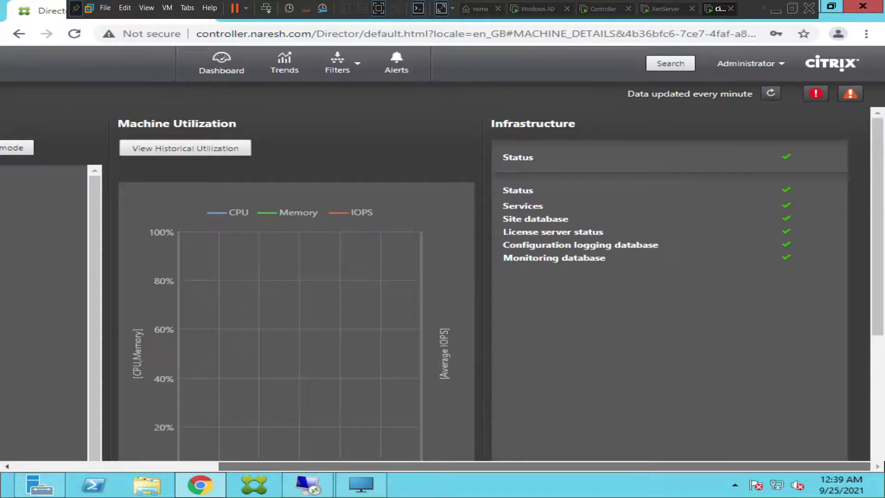
pyautogui.hscroll(-5, 369, 445)
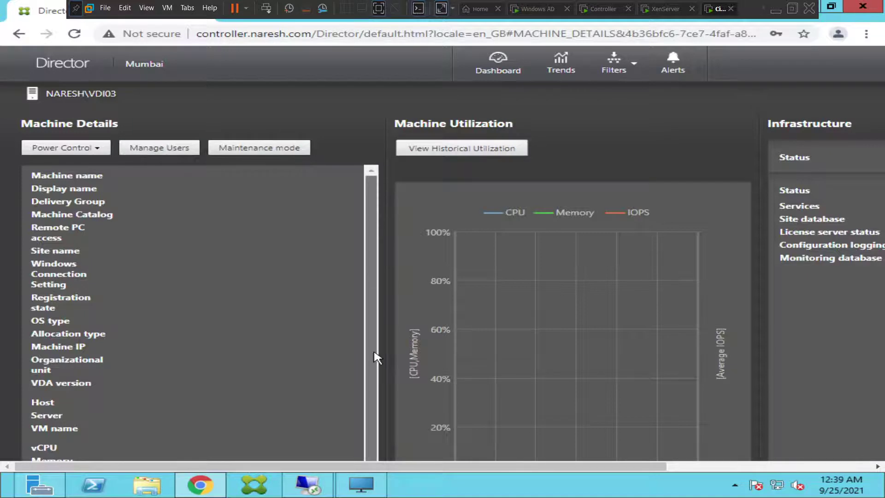
pyautogui.scroll(-1, 376, 358)
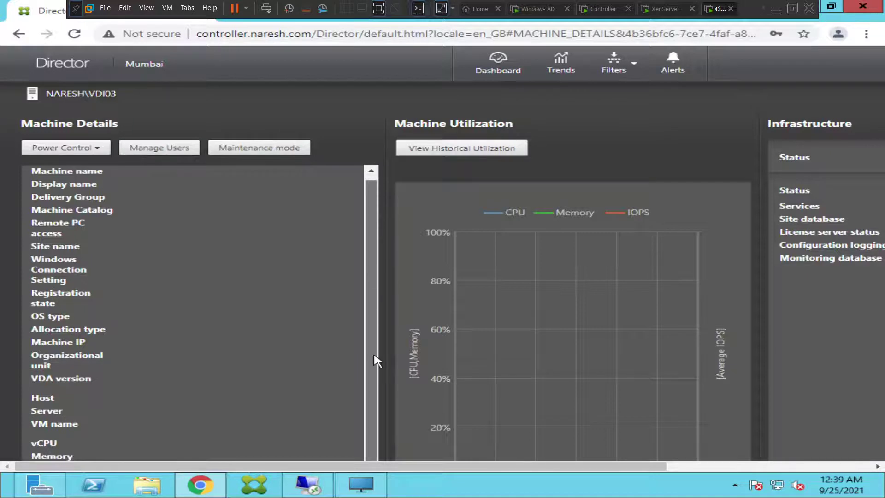
pyautogui.click(89, 152)
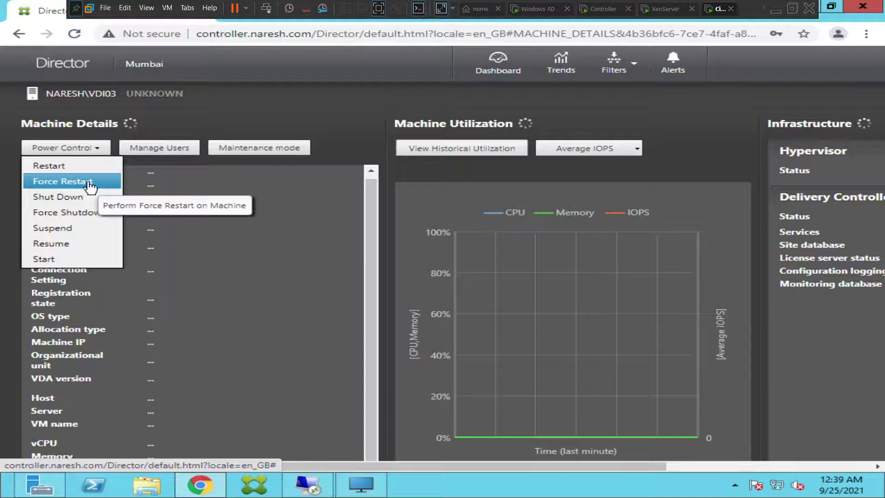
pyautogui.click(297, 103)
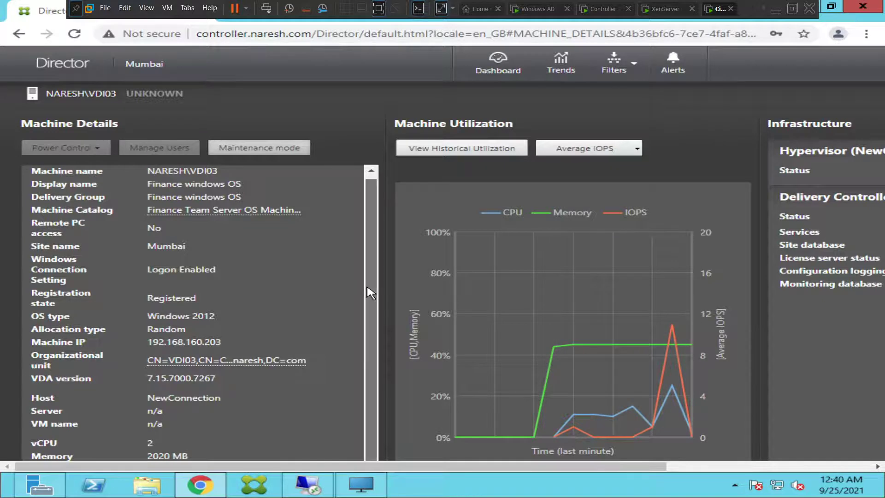
pyautogui.scroll(-2, 371, 293)
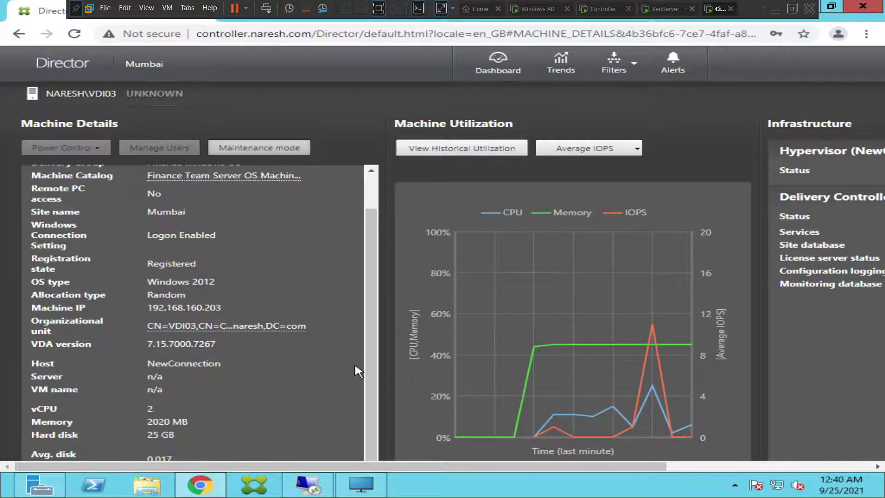
pyautogui.moveTo(373, 414); pyautogui.dragTo(373, 415)
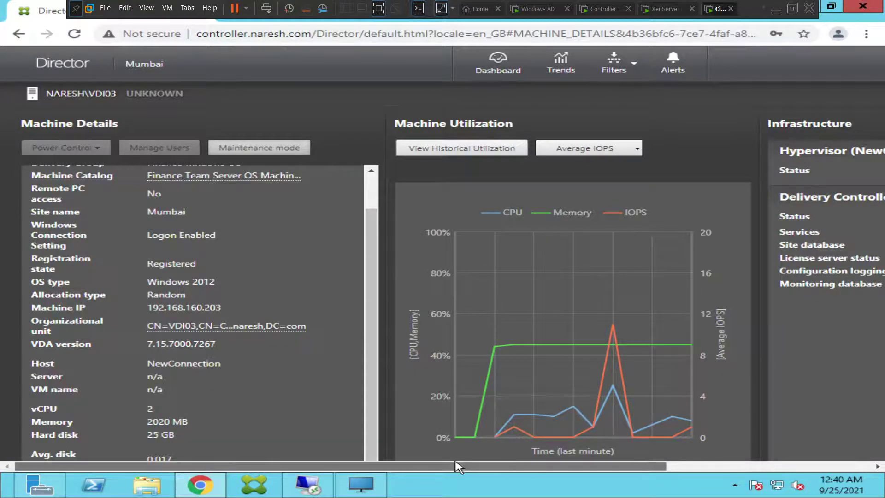
pyautogui.moveTo(459, 467); pyautogui.dragTo(690, 468)
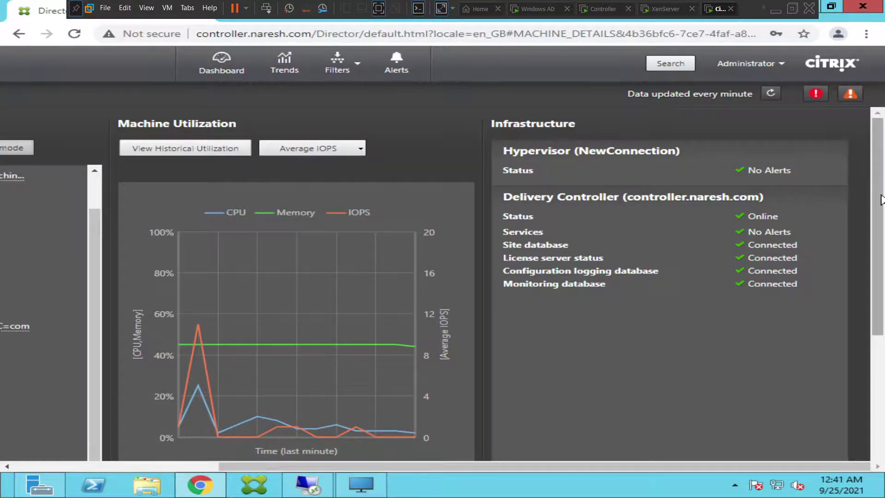
pyautogui.scroll(-2, 884, 299)
pyautogui.scroll(-5, 883, 299)
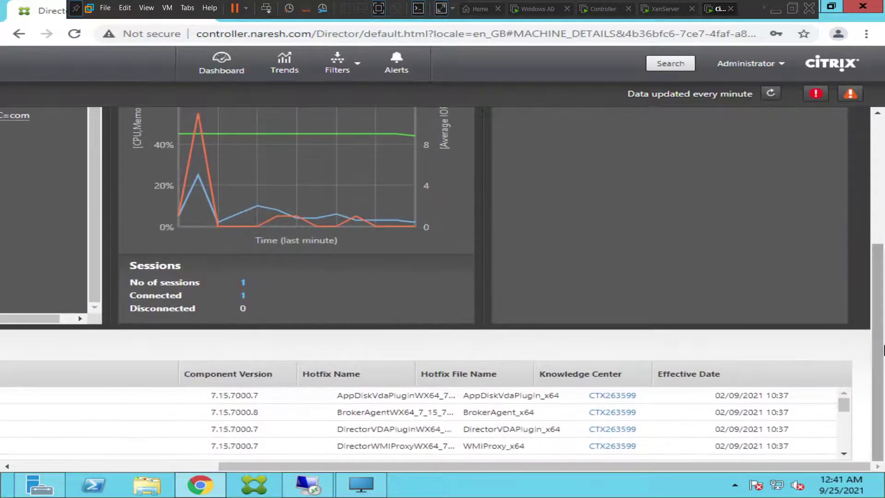
pyautogui.moveTo(413, 467); pyautogui.dragTo(171, 472)
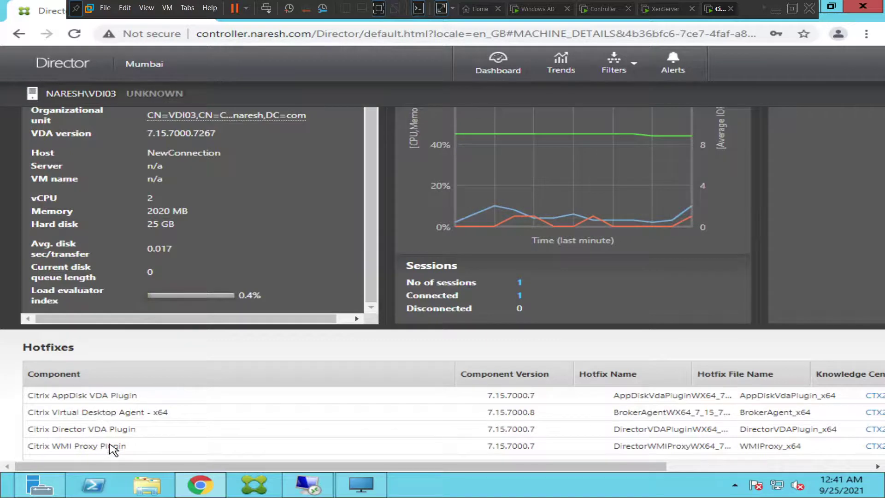
pyautogui.moveTo(652, 470); pyautogui.dragTo(884, 446)
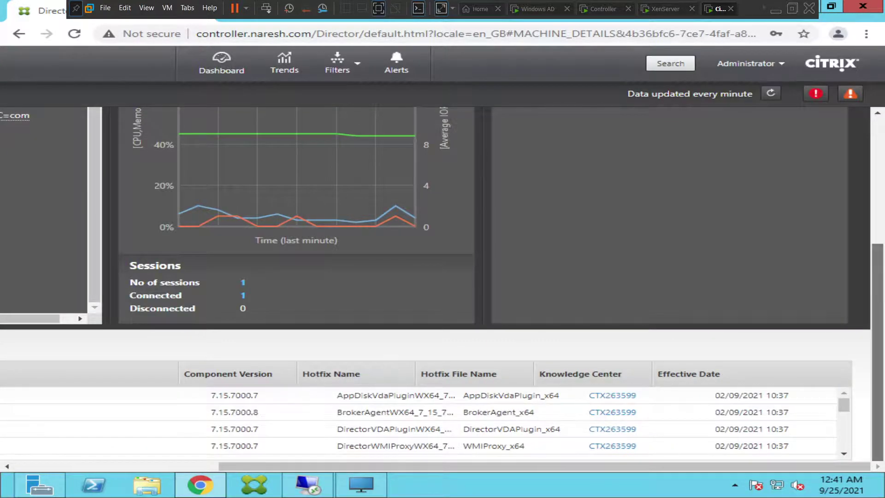
pyautogui.moveTo(881, 272); pyautogui.dragTo(884, 92)
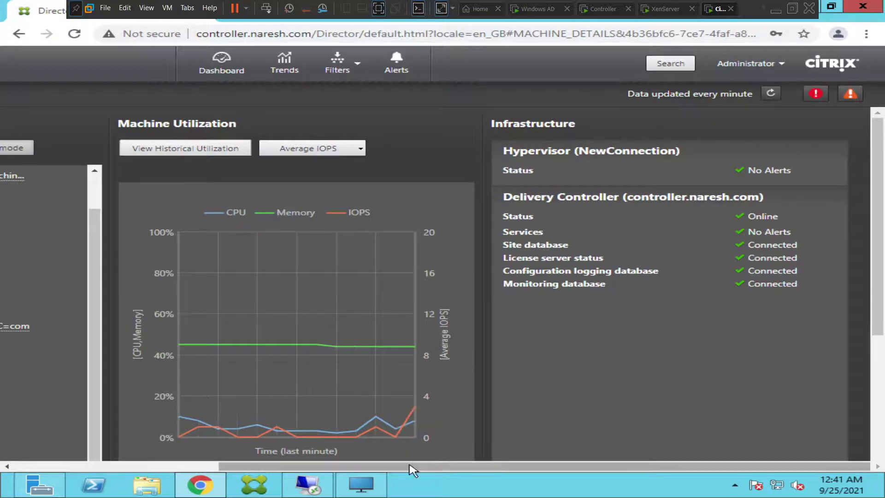
pyautogui.moveTo(412, 471); pyautogui.dragTo(740, 463)
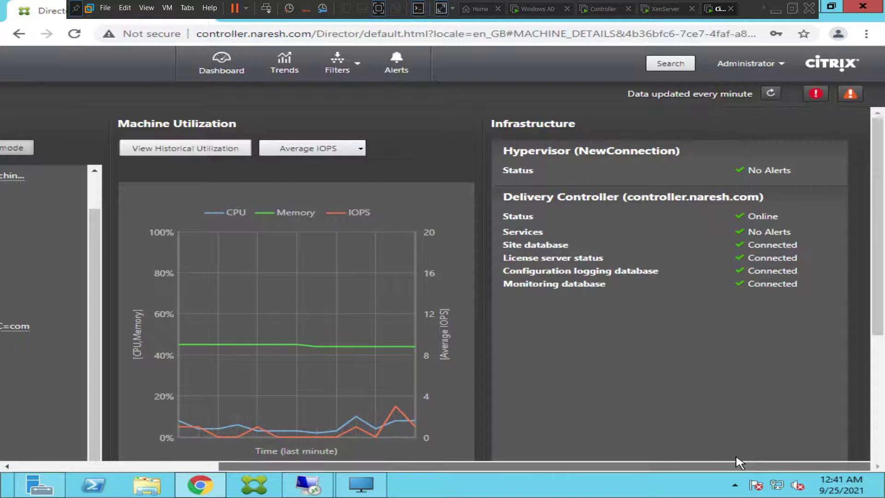
# Plot Disk Latency instead of Average IOPS, then go to VDI03's historical utilization view.
pyautogui.hscroll(-3, 317, 456)
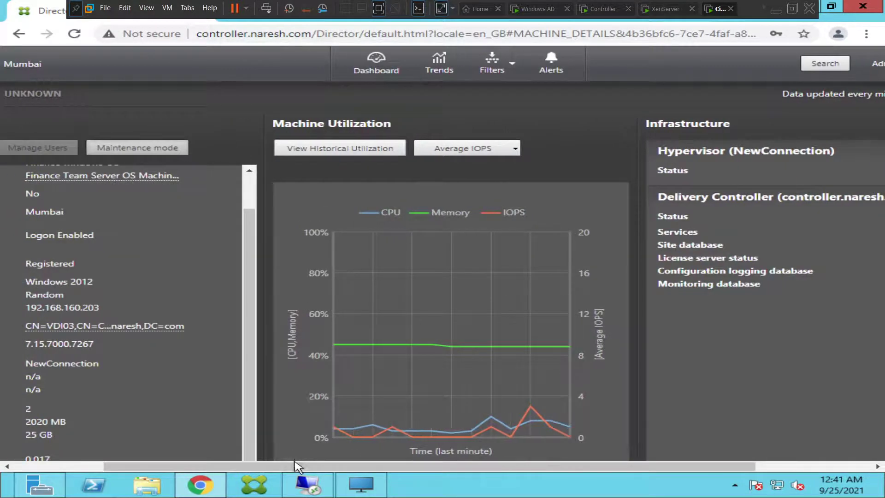
pyautogui.moveTo(298, 467); pyautogui.dragTo(167, 470)
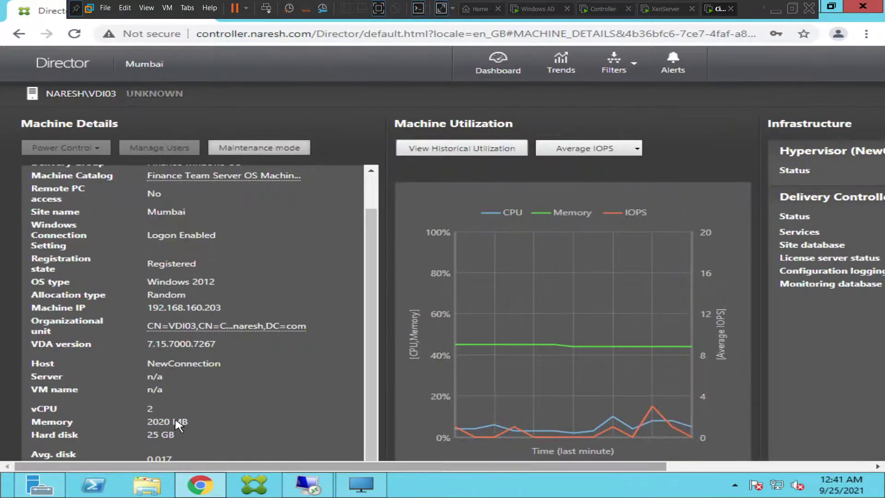
pyautogui.click(638, 156)
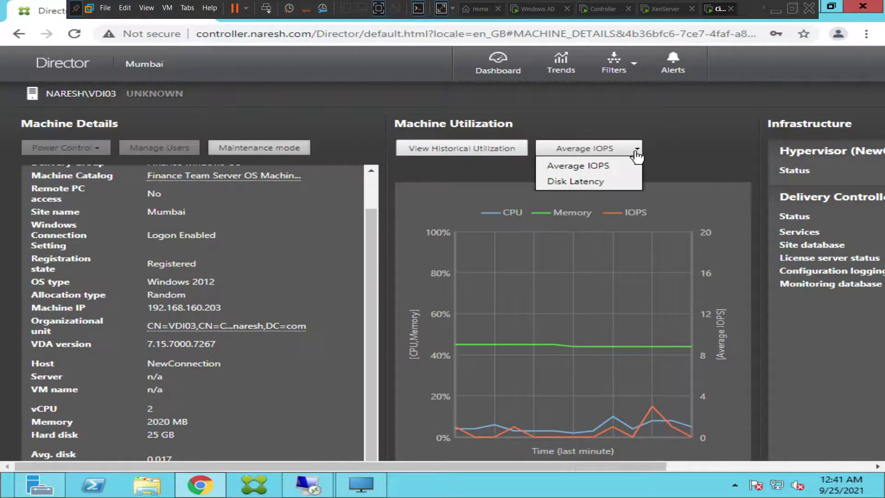
pyautogui.click(604, 180)
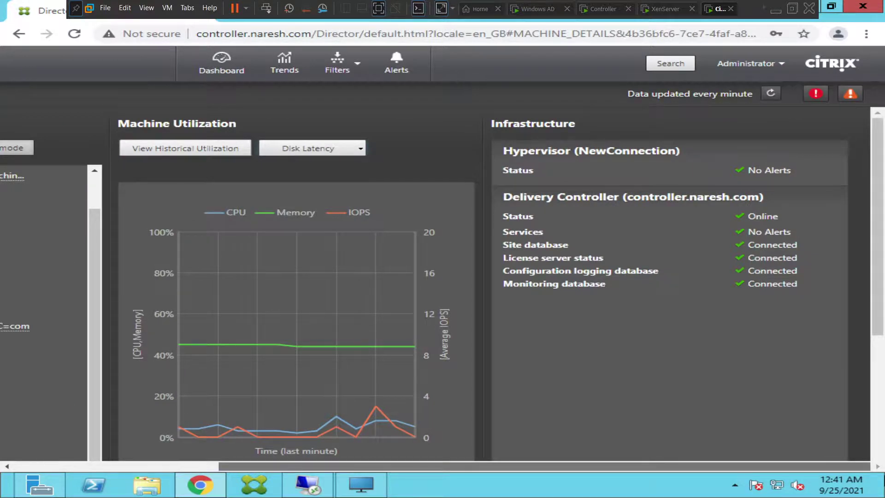
pyautogui.hscroll(-6, 527, 229)
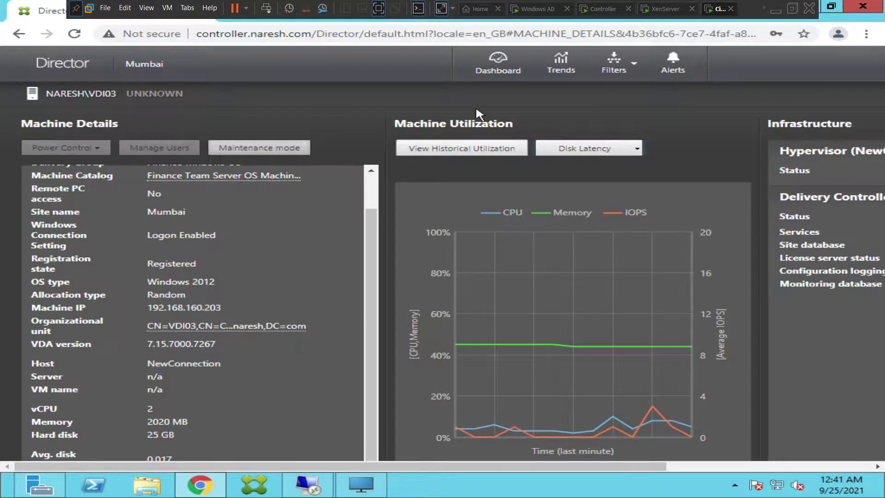
pyautogui.click(464, 148)
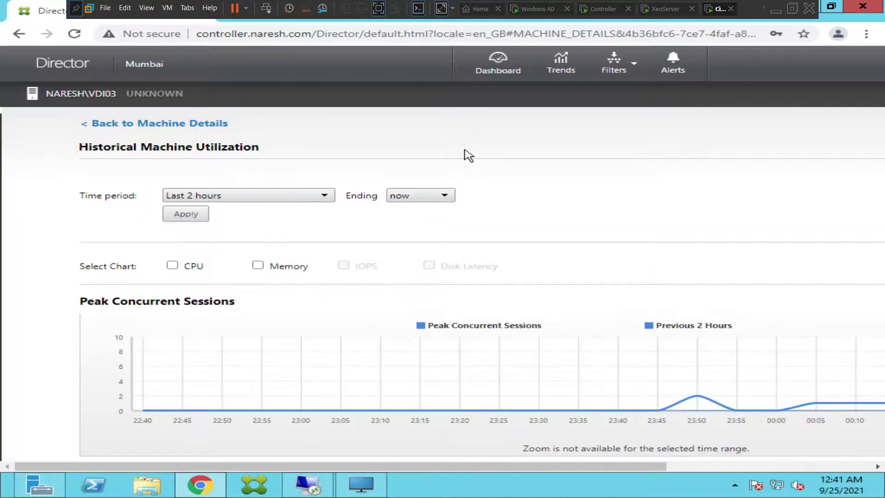
# Apply Last month as the history time period.
pyautogui.click(271, 202)
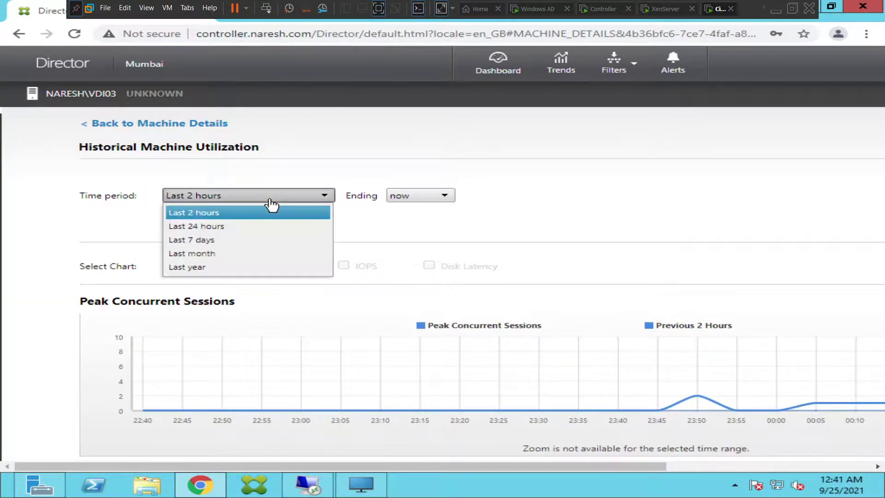
pyautogui.click(247, 253)
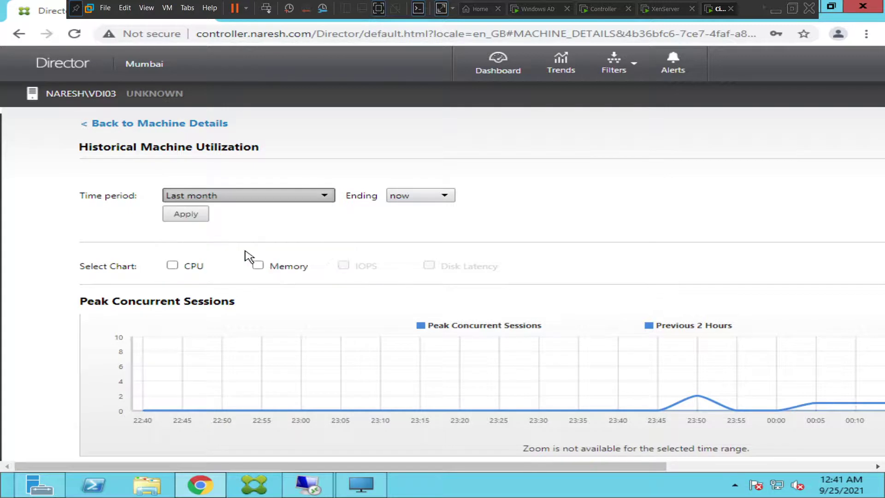
pyautogui.click(184, 221)
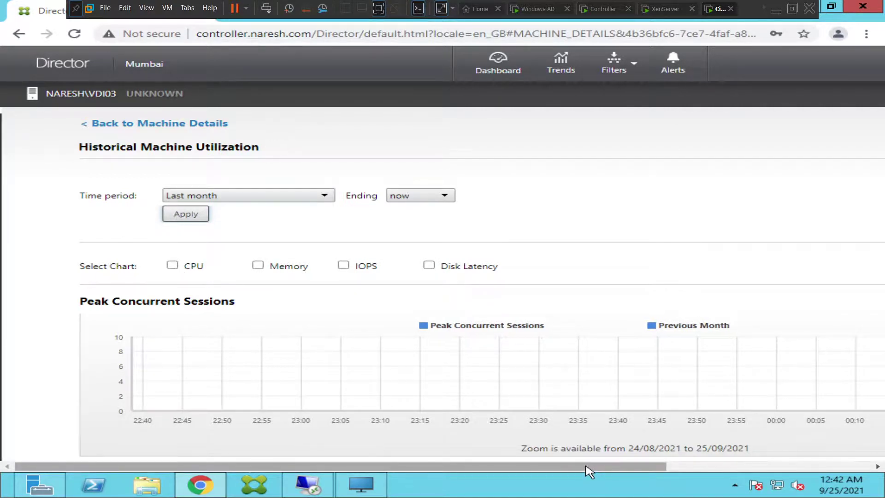
# Turn on the CPU chart and choose Last 2 hours as the time period.
pyautogui.moveTo(586, 471); pyautogui.dragTo(202, 411)
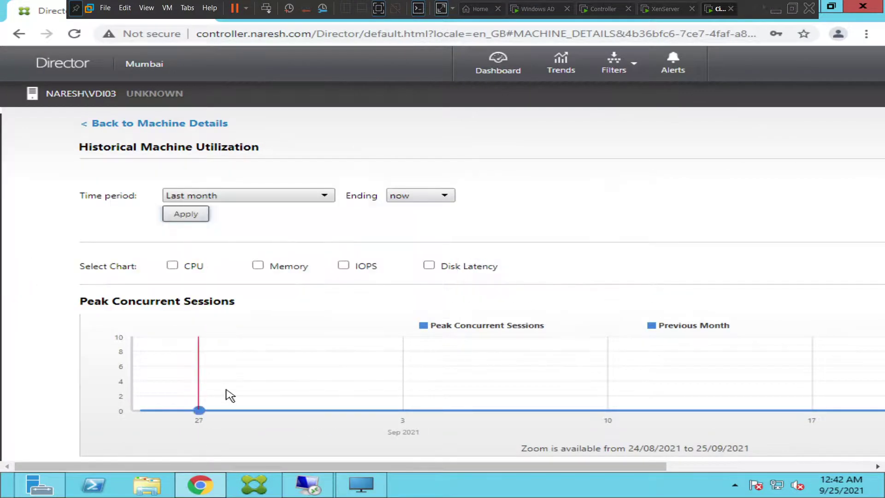
pyautogui.moveTo(231, 395)
pyautogui.click(173, 266)
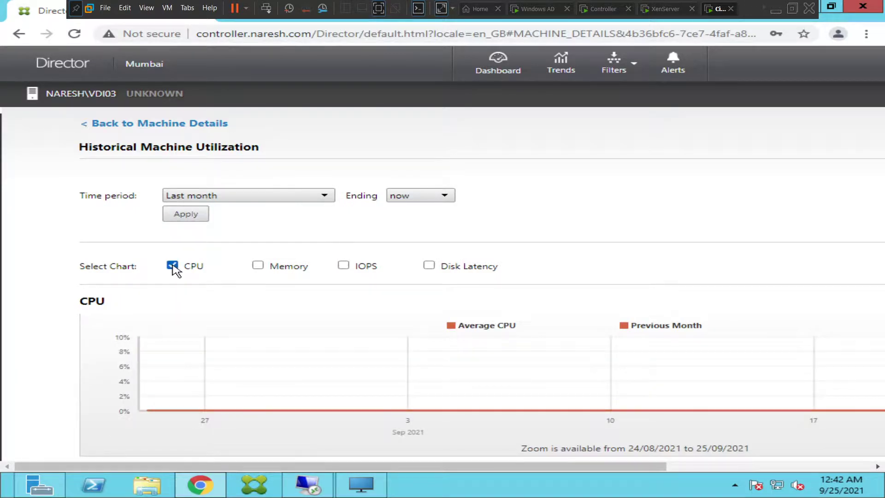
pyautogui.moveTo(286, 394)
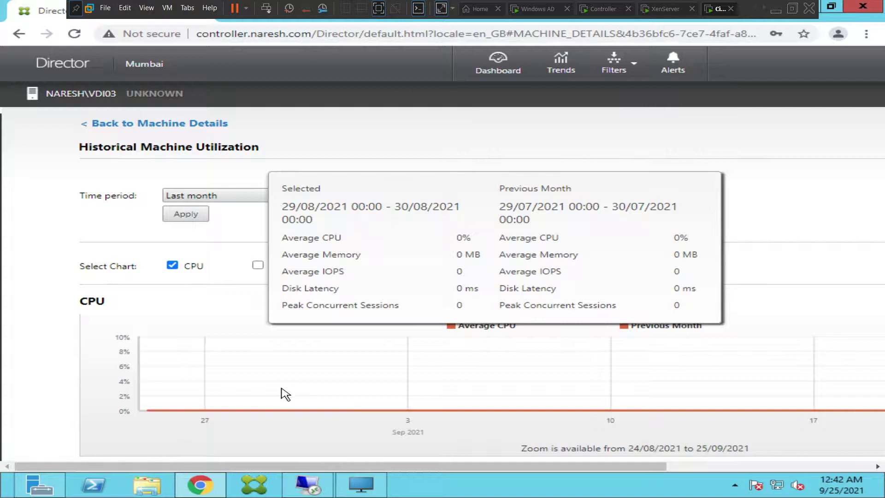
pyautogui.click(218, 197)
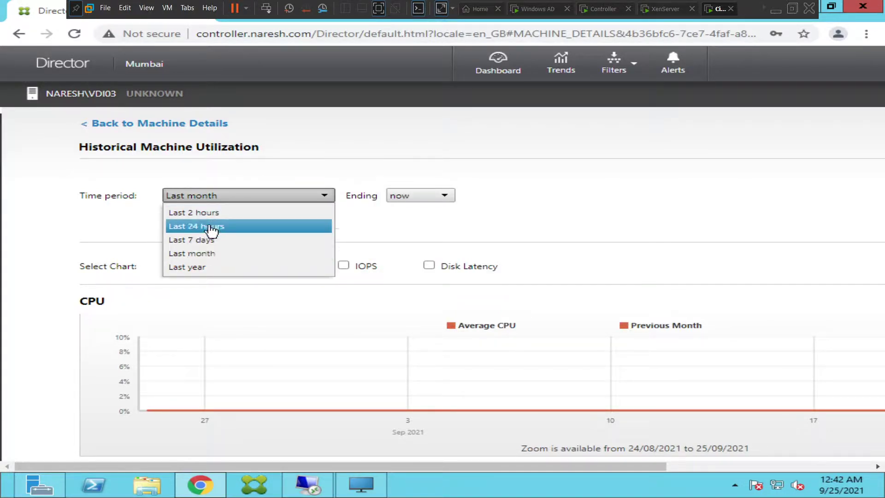
pyautogui.click(211, 213)
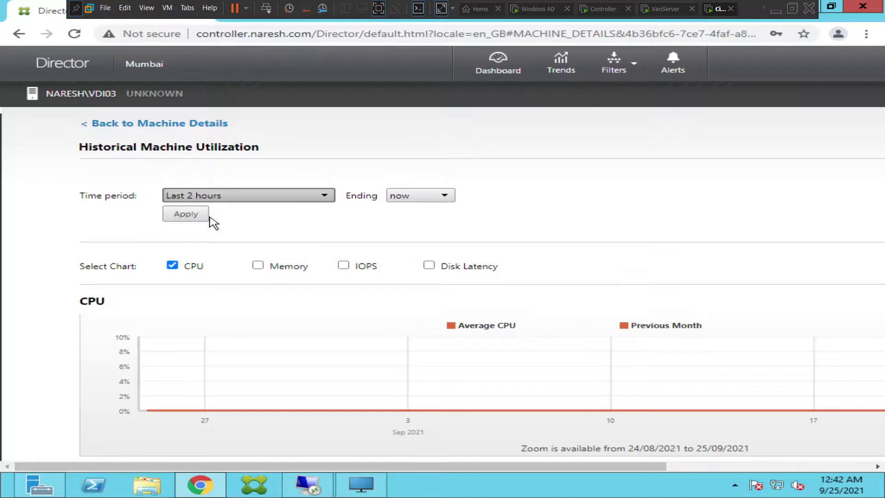
# Apply Last 2 hours and read the CPU tooltips, which peak at 32% around 00:15.
pyautogui.click(199, 217)
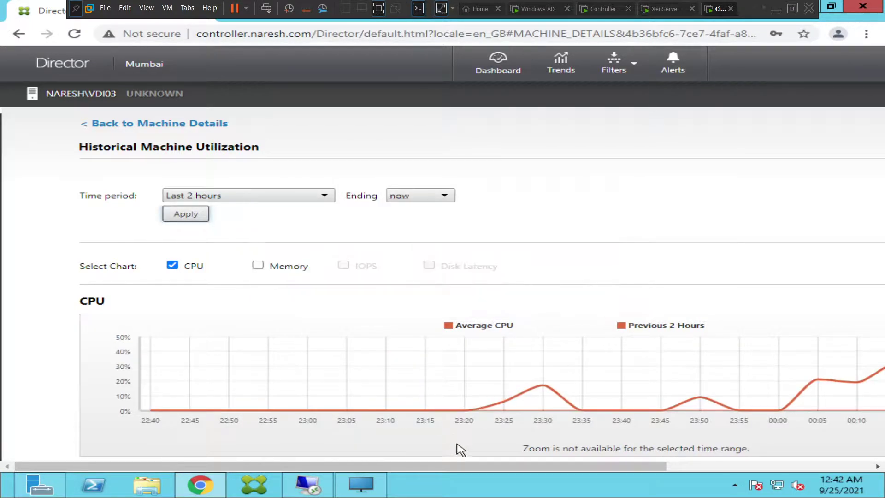
pyautogui.moveTo(469, 466); pyautogui.dragTo(383, 456)
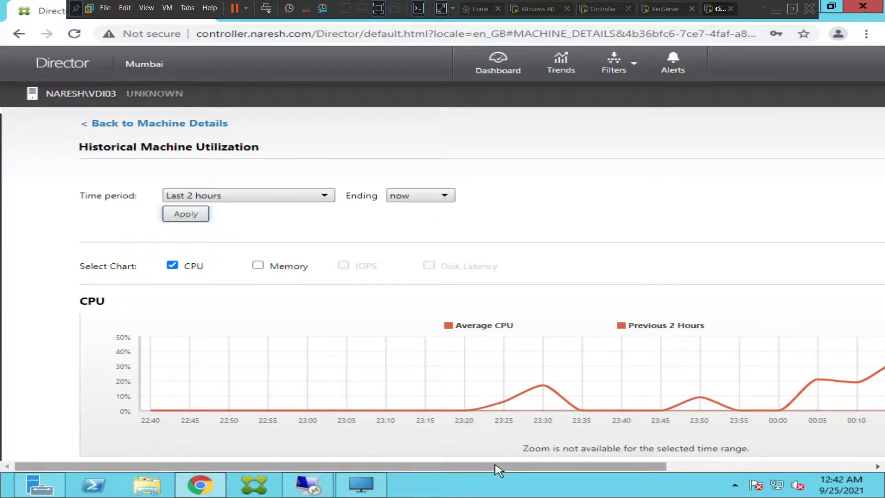
pyautogui.moveTo(496, 469); pyautogui.dragTo(701, 457)
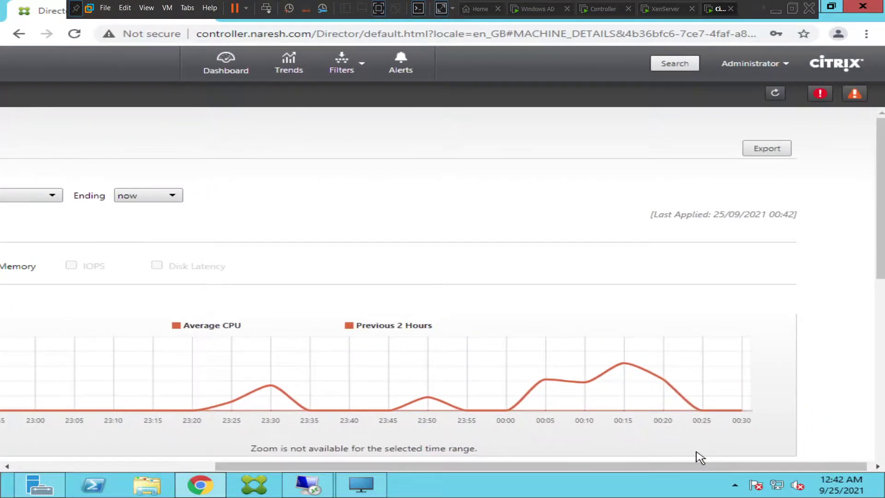
pyautogui.moveTo(273, 395)
pyautogui.moveTo(310, 414)
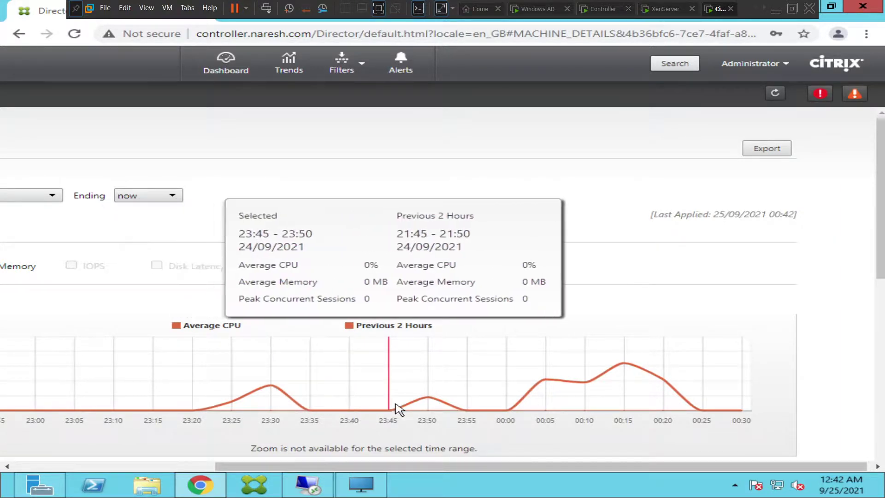
pyautogui.moveTo(435, 404)
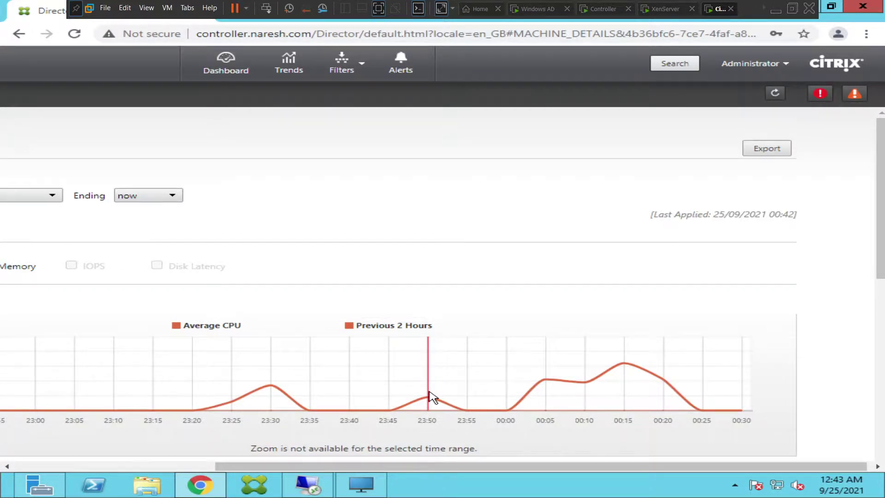
pyautogui.moveTo(549, 393)
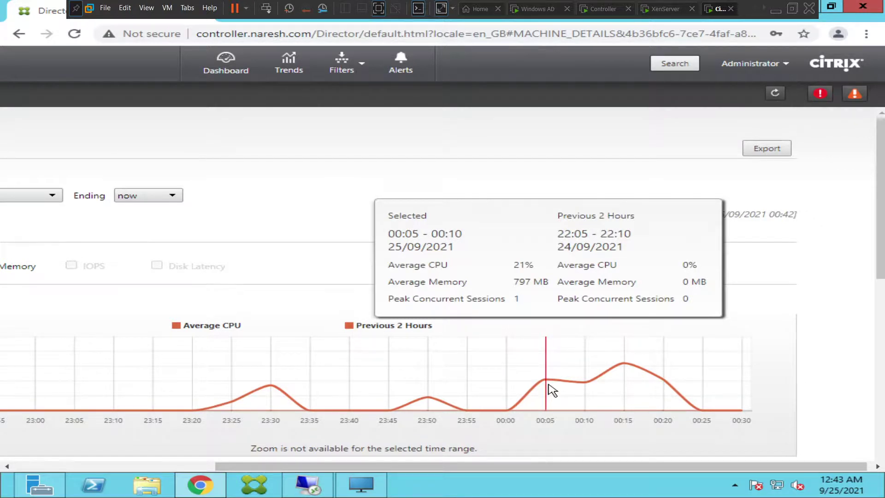
pyautogui.moveTo(636, 372)
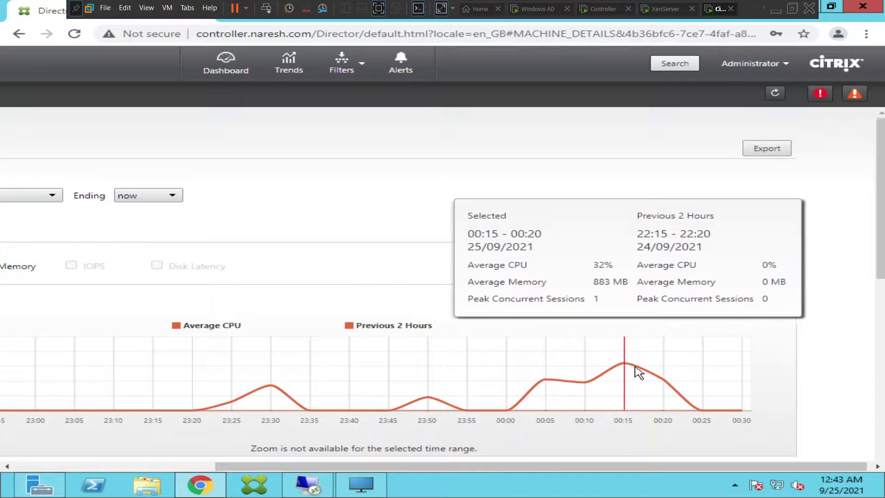
pyautogui.moveTo(669, 386)
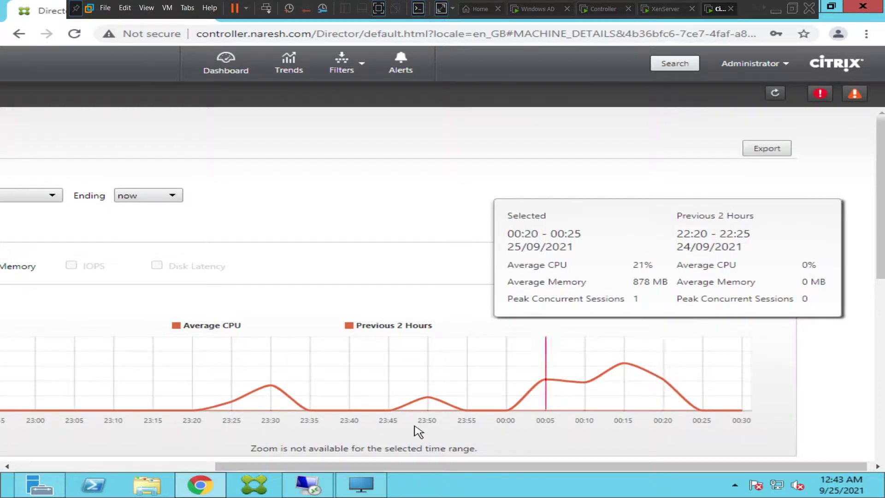
# Uncheck CPU under Select Chart to drop the CPU chart.
pyautogui.click(181, 466)
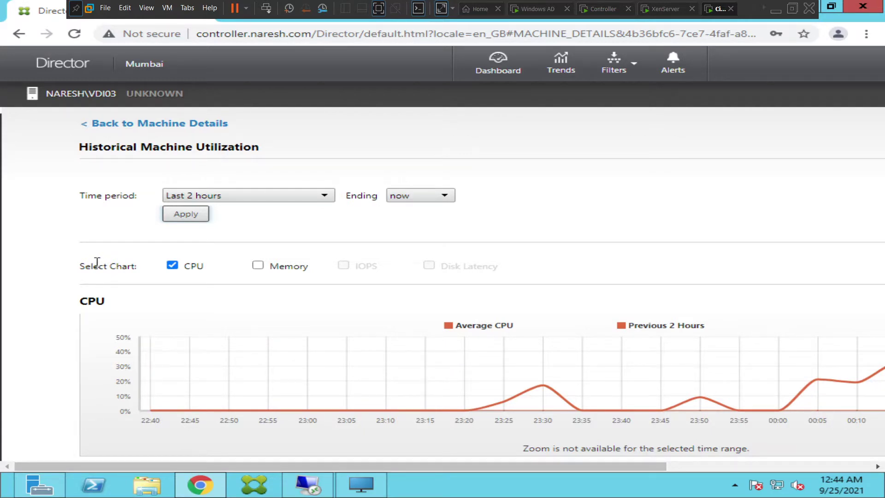
# Swap CPU for Memory and read its values: about 33%, 41% at 23:50, 43% after 00:05.
pyautogui.click(172, 266)
pyautogui.click(172, 266)
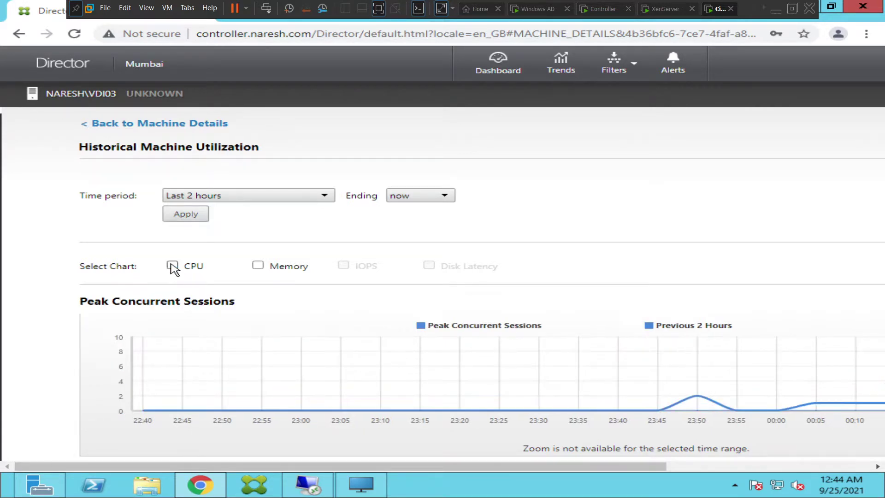
pyautogui.click(258, 266)
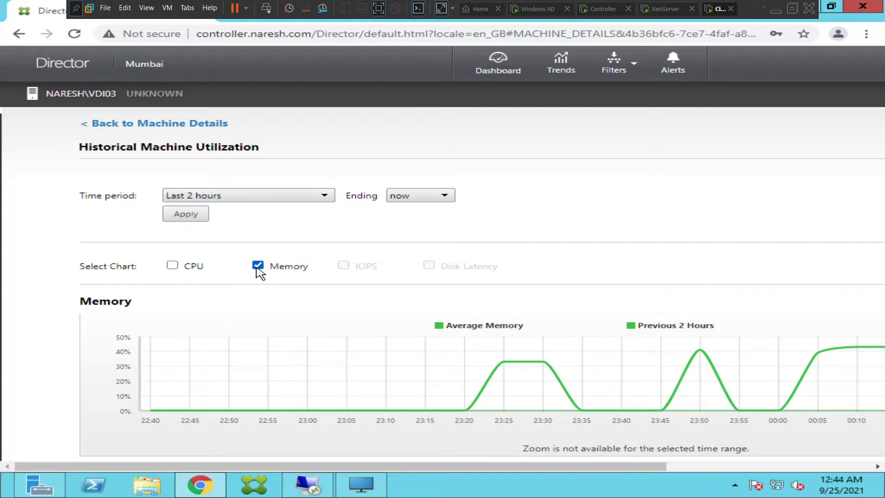
pyautogui.moveTo(388, 356)
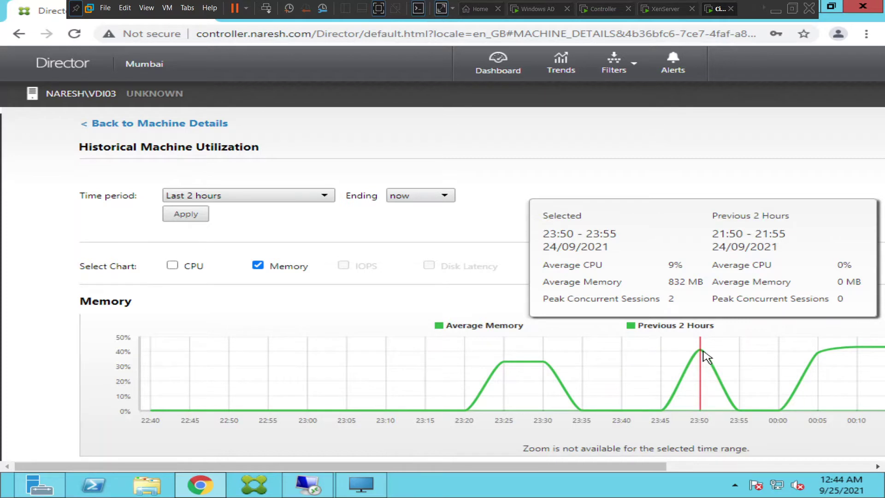
pyautogui.moveTo(632, 465); pyautogui.dragTo(709, 463)
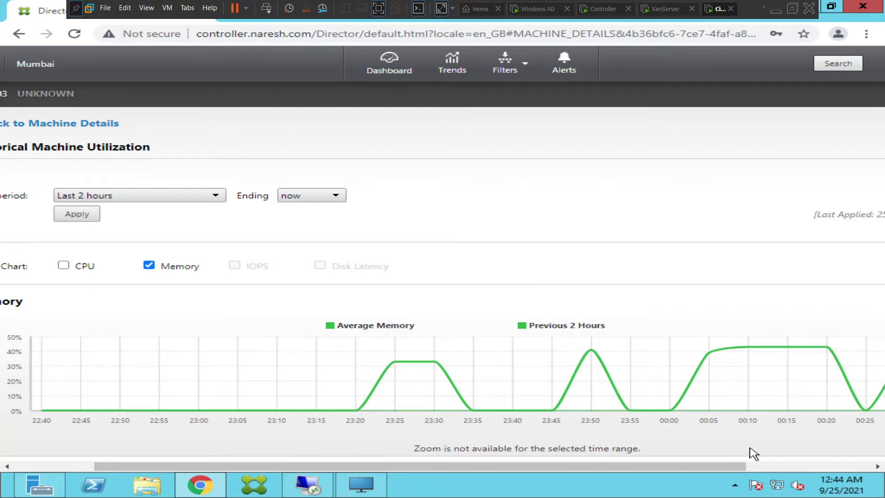
pyautogui.moveTo(725, 467); pyautogui.dragTo(863, 465)
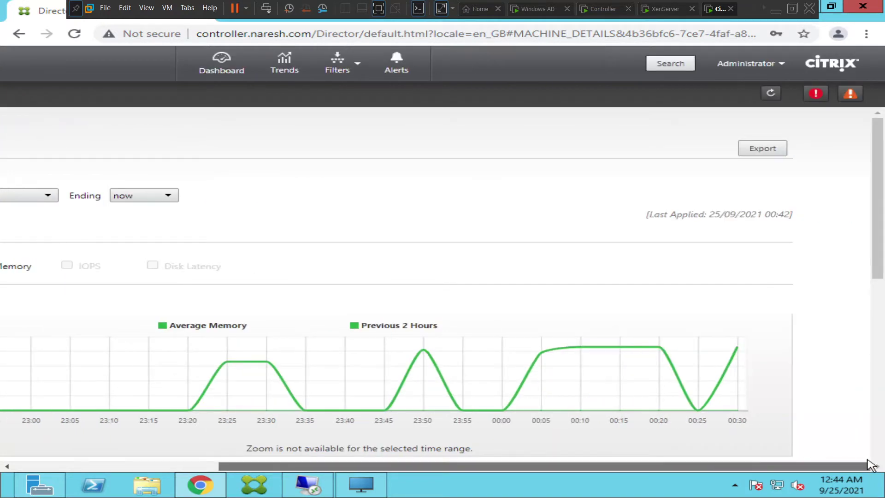
pyautogui.moveTo(740, 355)
pyautogui.moveTo(505, 469); pyautogui.dragTo(150, 447)
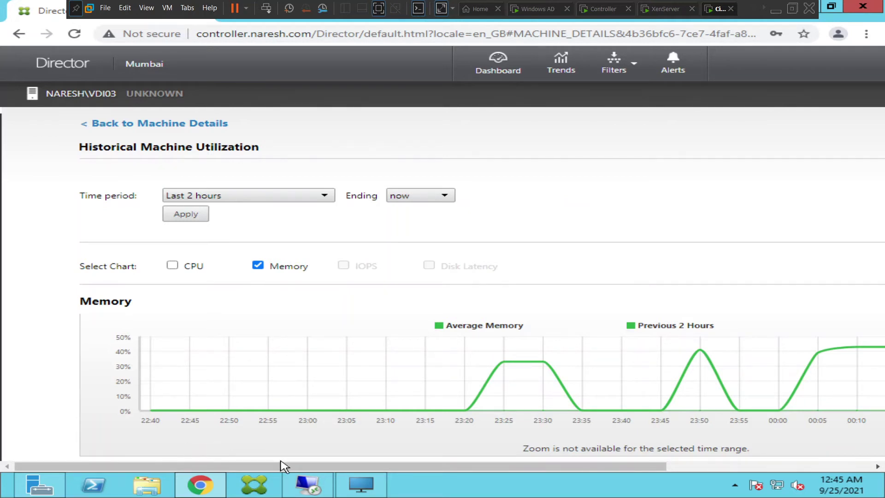
# Page down to the Peak Concurrent Sessions chart and the process table, clearing the text selection.
pyautogui.moveTo(281, 463); pyautogui.dragTo(554, 431)
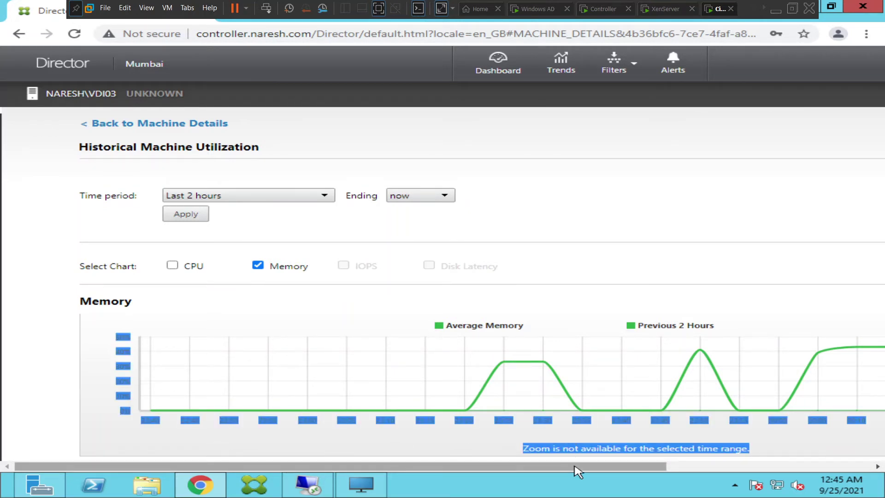
pyautogui.moveTo(577, 466); pyautogui.dragTo(808, 466)
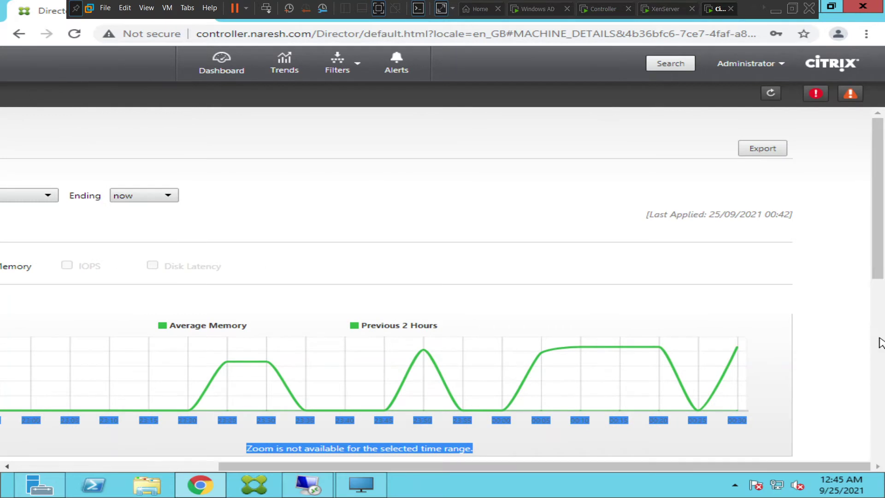
pyautogui.click(881, 343)
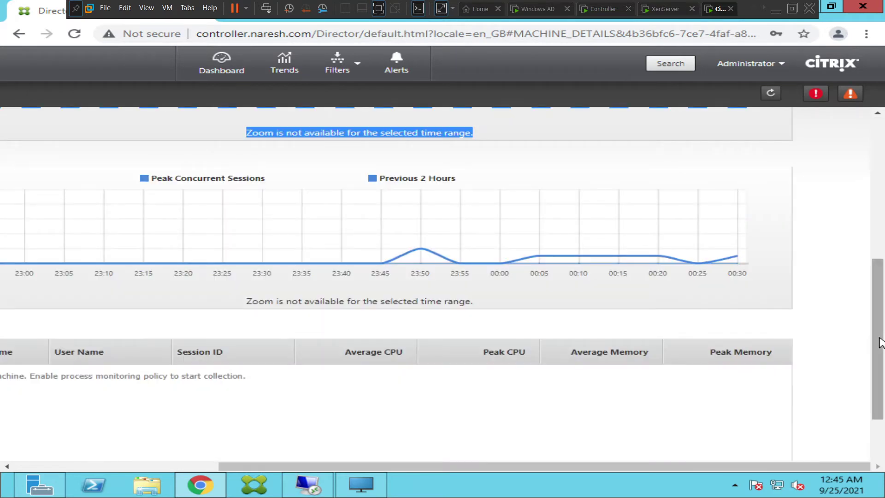
pyautogui.click(861, 356)
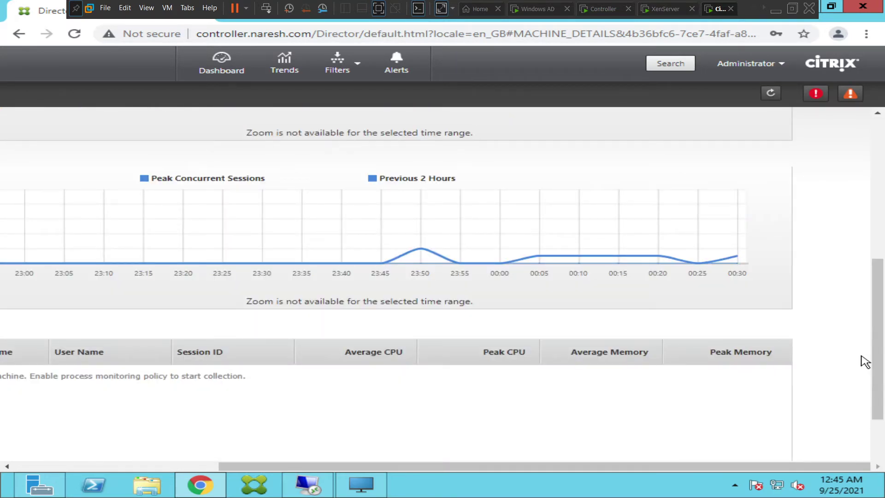